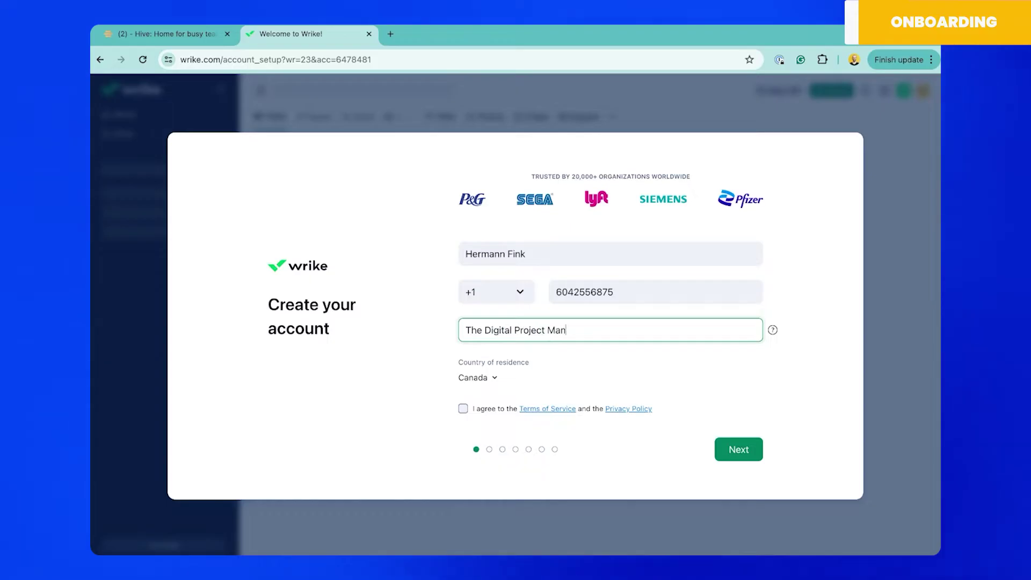
# - Accept the terms of service and choose Content Creator as the job role
pyautogui.click(469, 410)
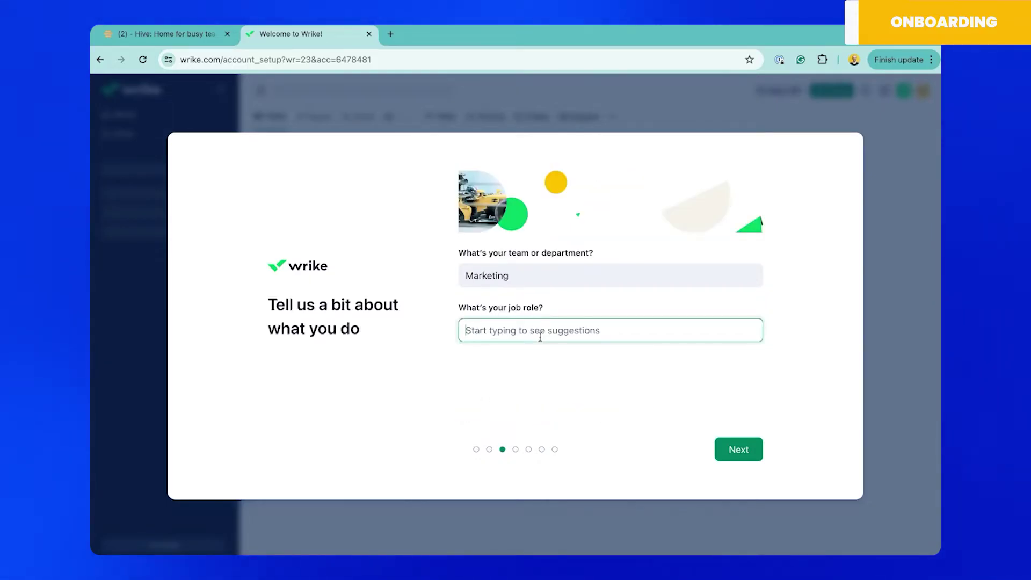
pyautogui.write('Con')
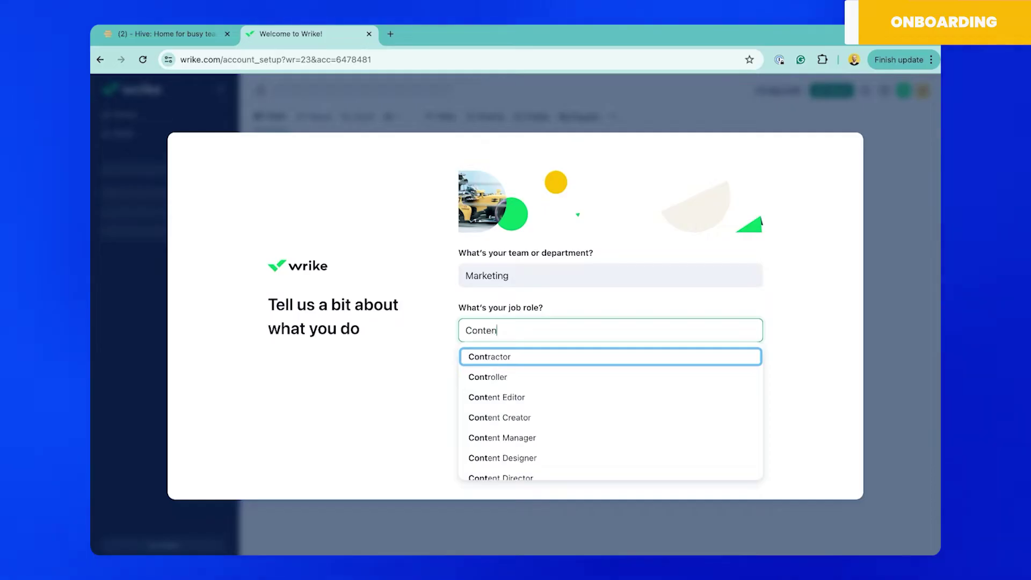
pyautogui.write('ten')
pyautogui.press('Down')
pyautogui.press('Return')
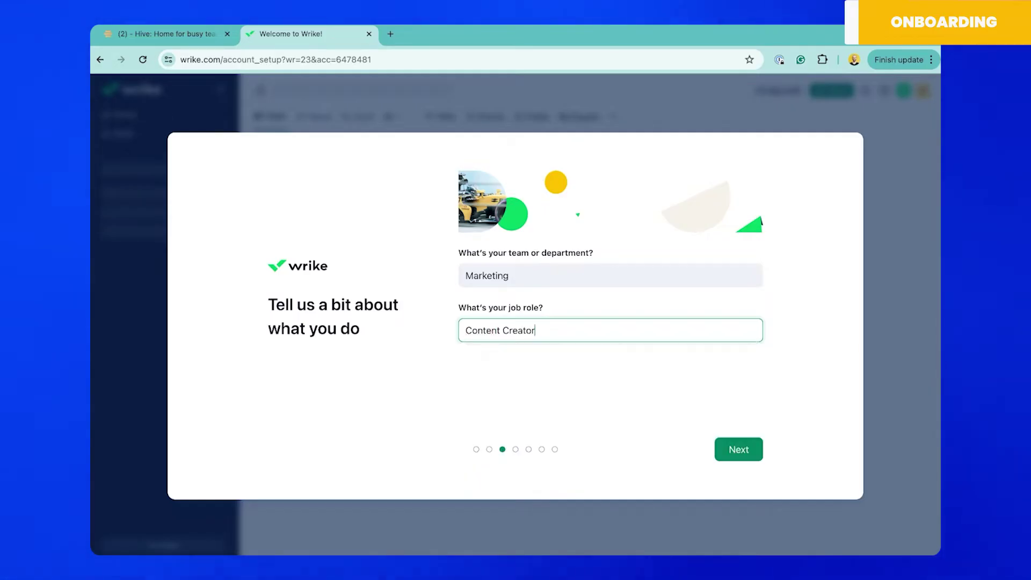
pyautogui.click(738, 449)
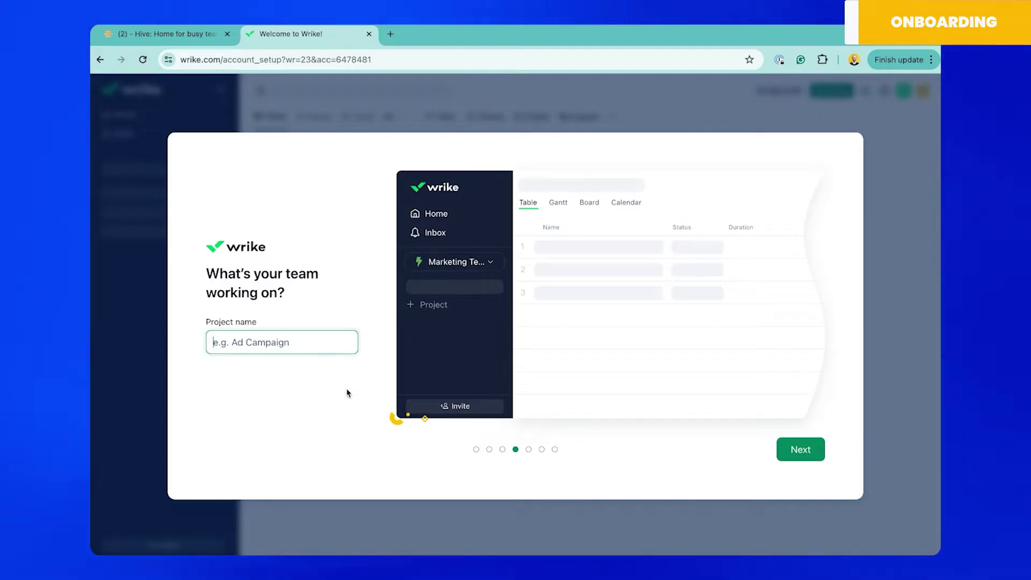
# - Name the project 'Social Media Campaign' and continue past the task list and view choice
pyautogui.write('Soc')
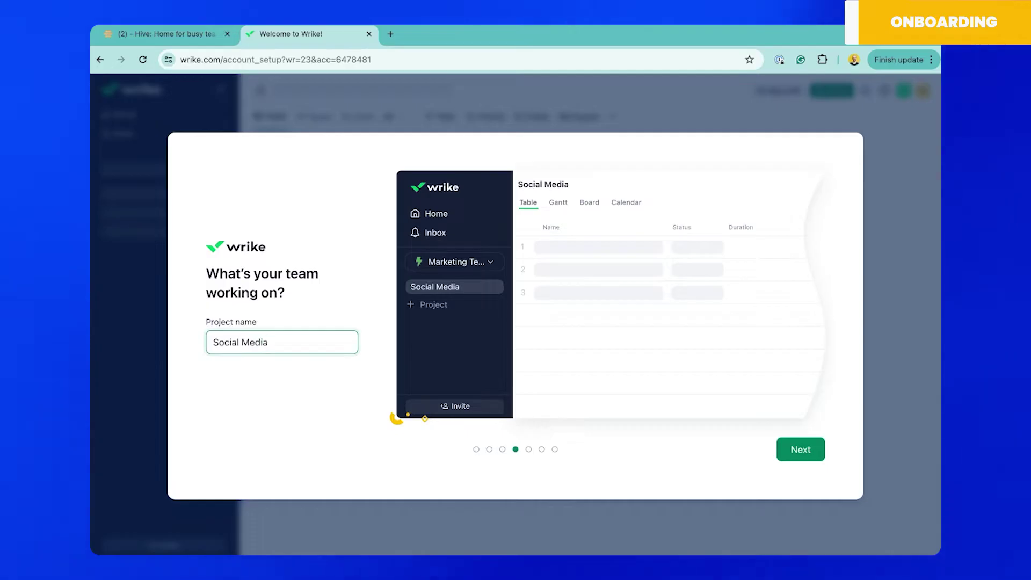
pyautogui.write('ial Media Campaign')
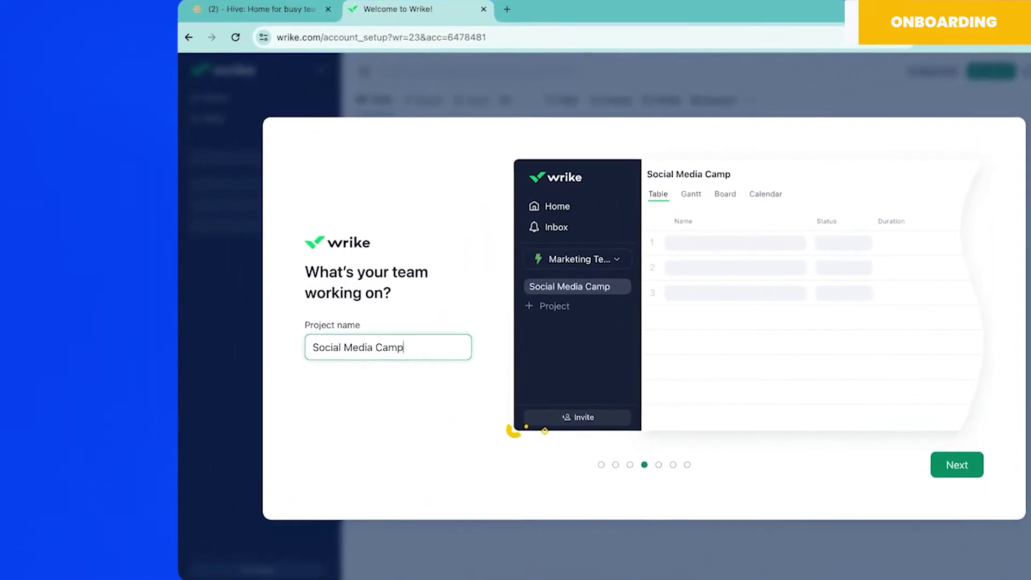
pyautogui.click(944, 477)
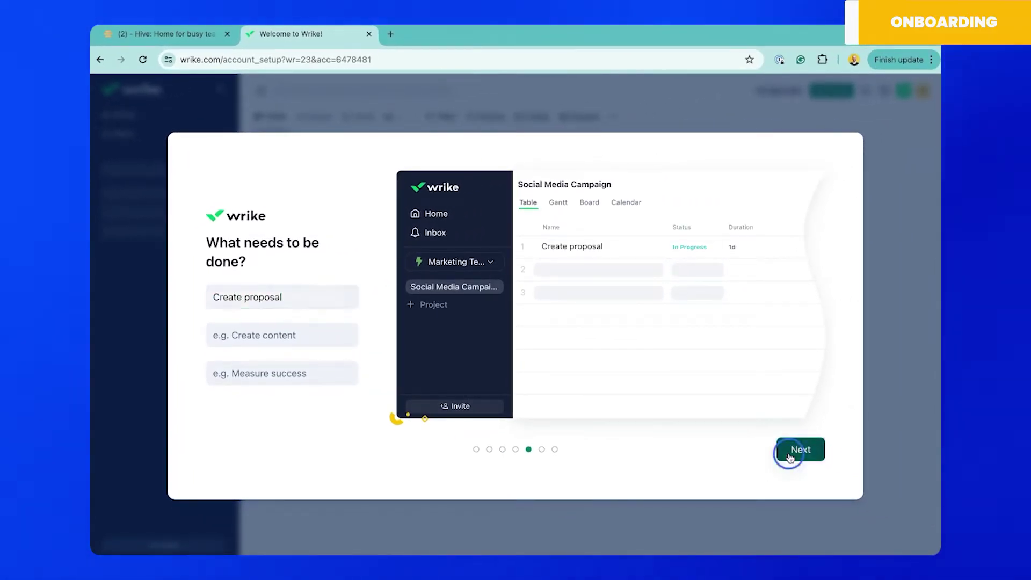
pyautogui.click(788, 450)
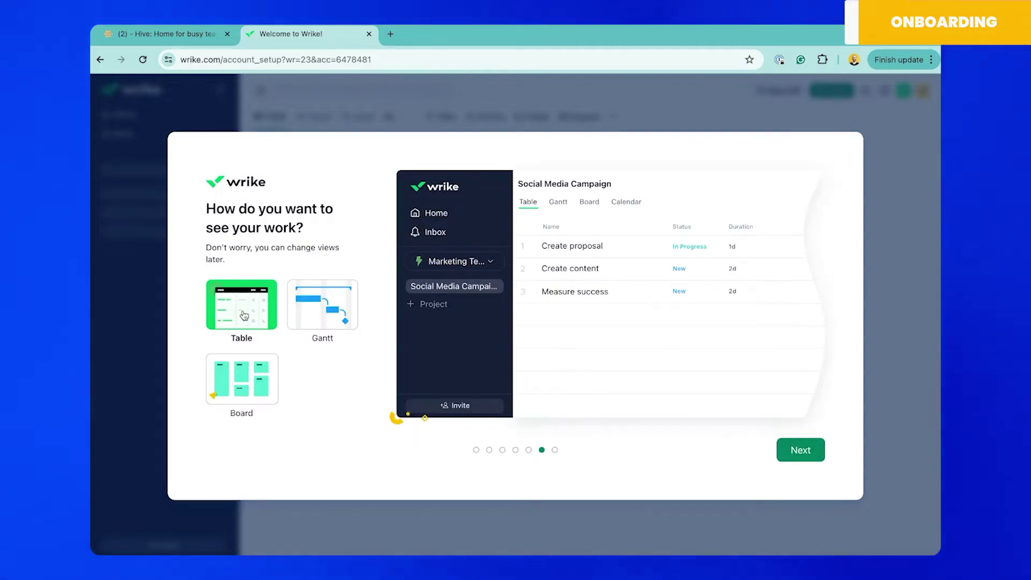
pyautogui.click(785, 451)
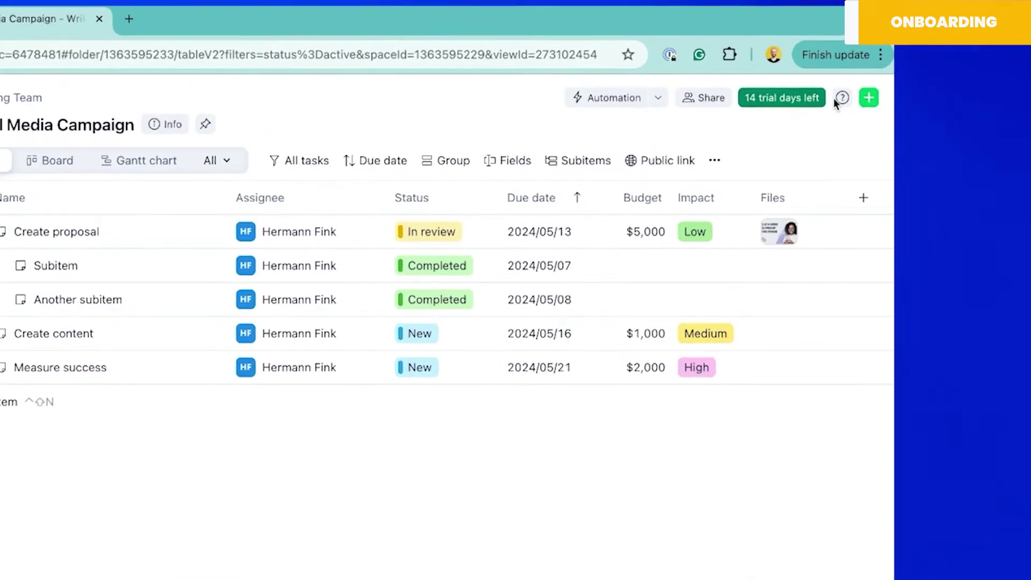
# - Open the getting-started help assistant and browse its home page
pyautogui.click(835, 99)
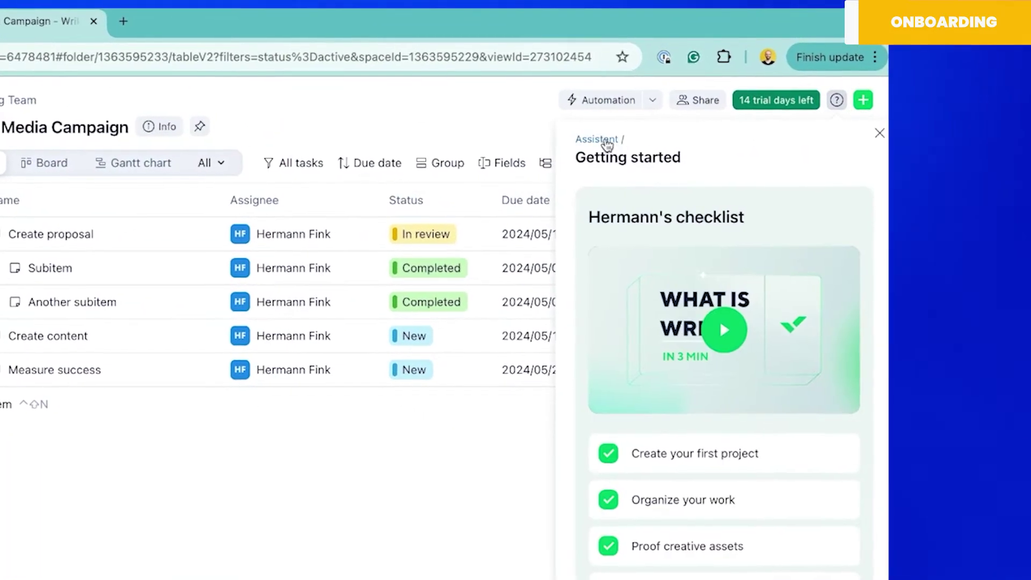
pyautogui.click(606, 141)
pyautogui.scroll(-1, 694, 443)
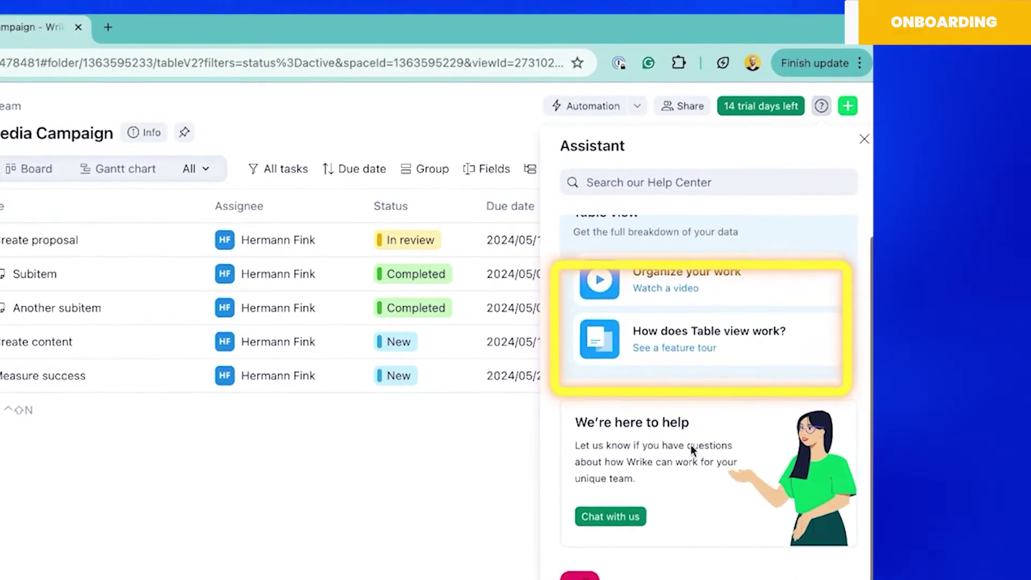
pyautogui.scroll(1, 690, 444)
pyautogui.scroll(-1, 694, 444)
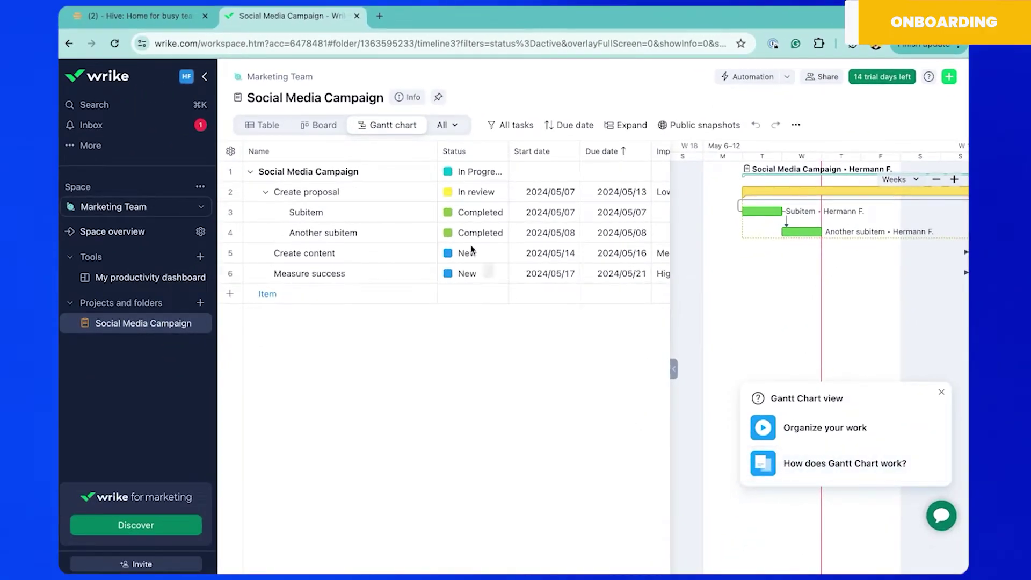
# - Switch to Files view, play the proofing video, and view Wrike for marketing's Reporting section
pyautogui.click(453, 128)
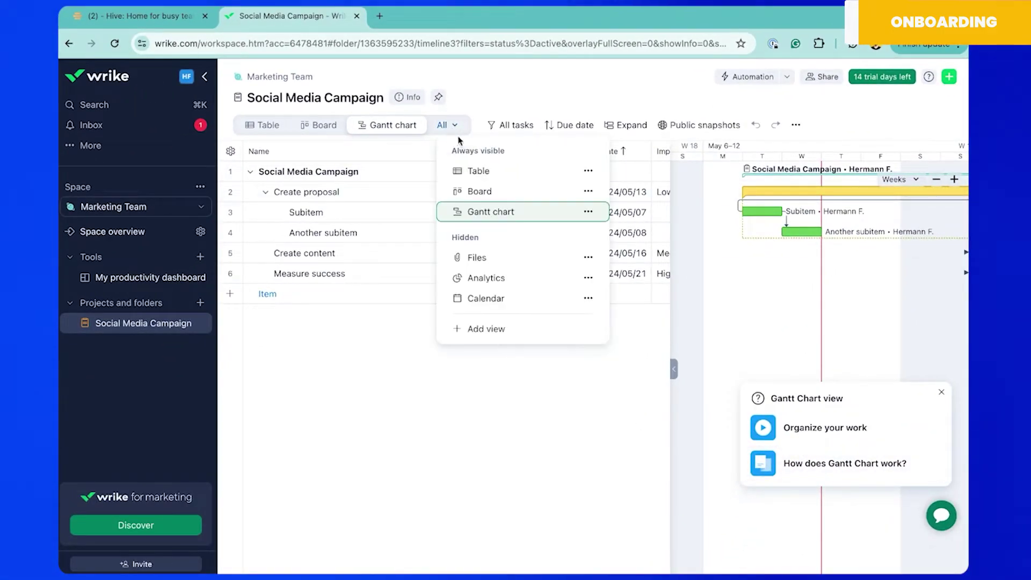
pyautogui.click(506, 259)
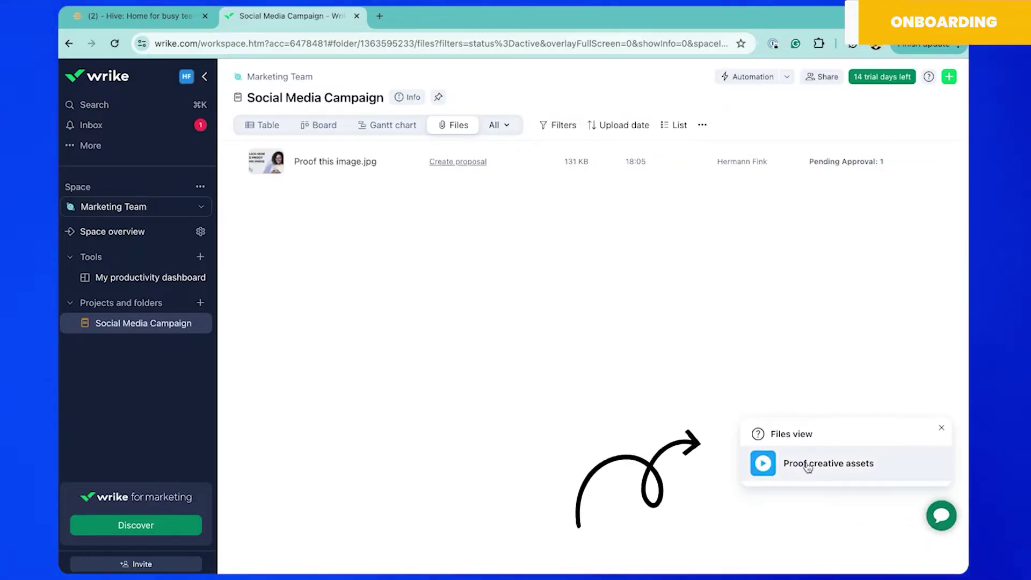
pyautogui.click(808, 465)
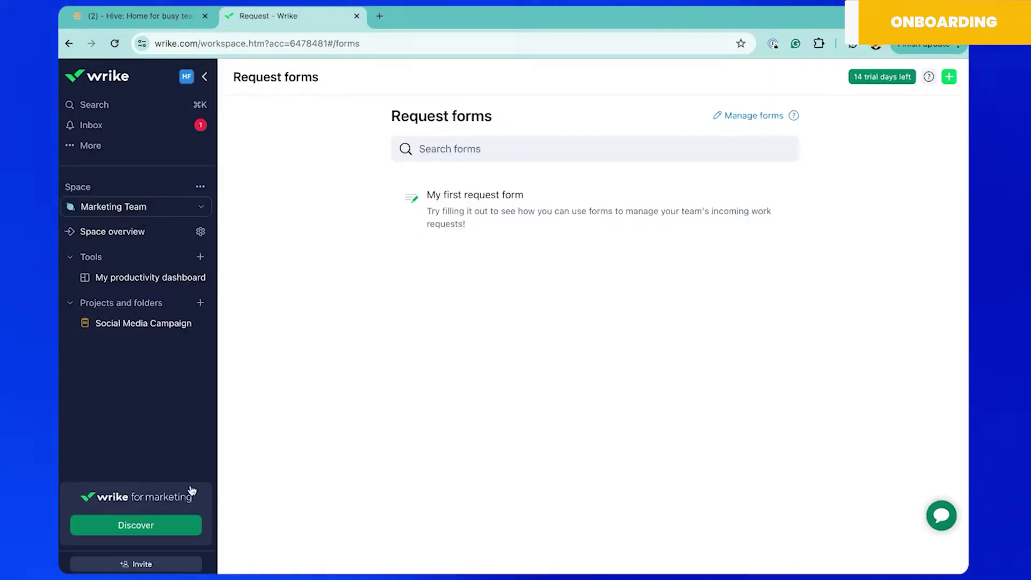
pyautogui.click(143, 525)
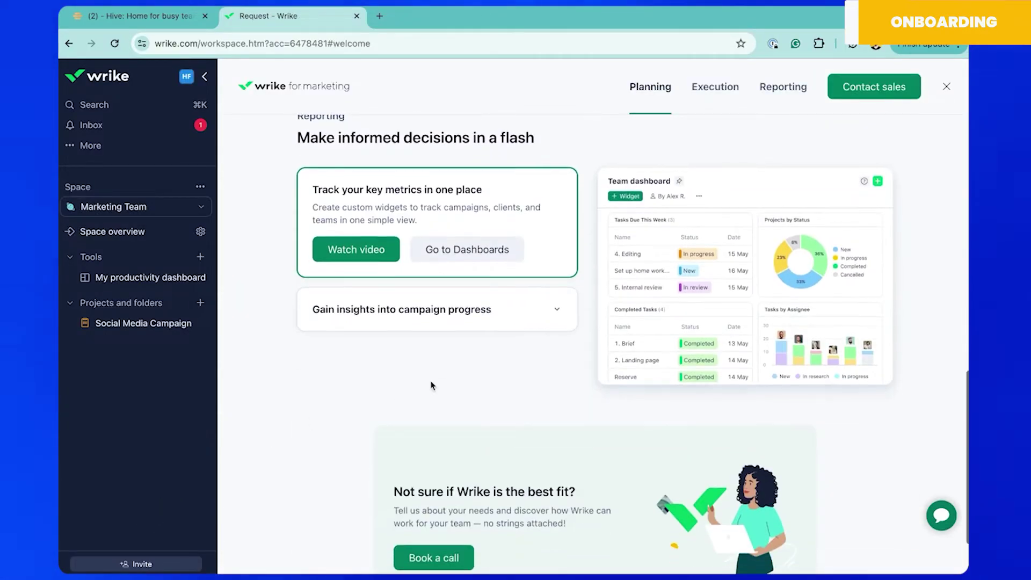
pyautogui.scroll(-3, 432, 385)
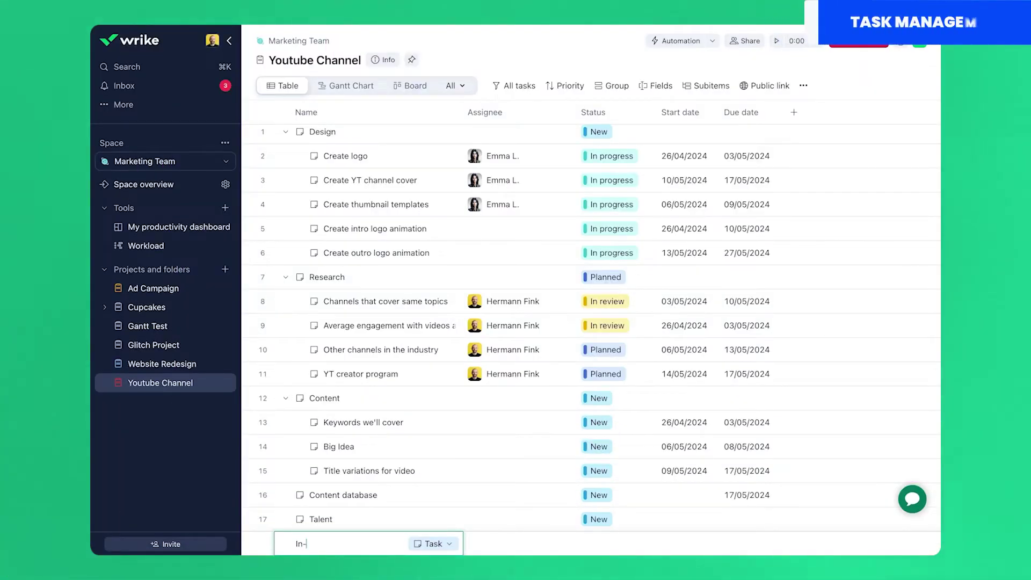
# - Add In-house, Content creator db and Equipment as new tasks
pyautogui.press('Return')
pyautogui.write('C')
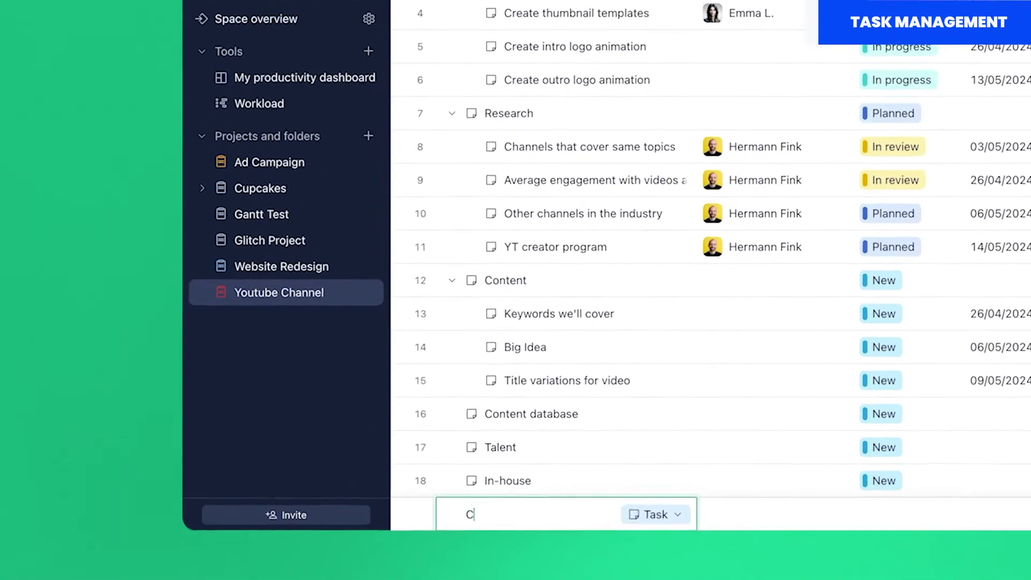
pyautogui.write('ontent ')
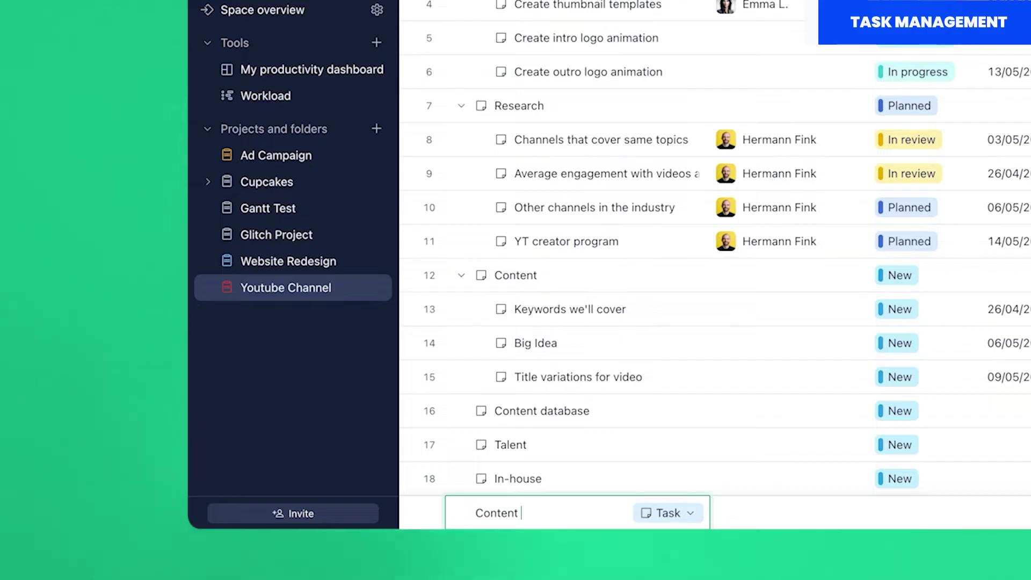
pyautogui.write('creator db')
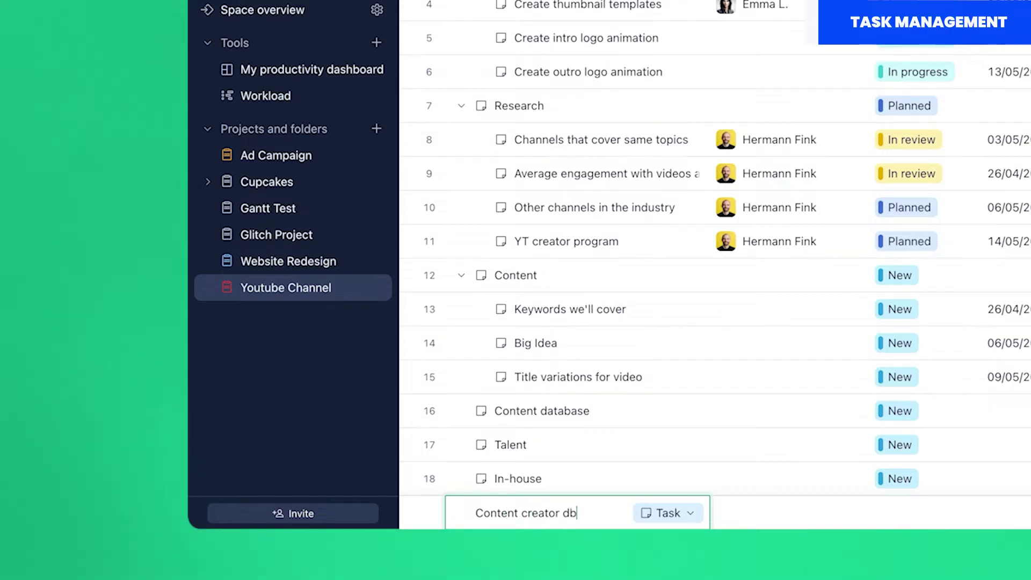
pyautogui.press('Return')
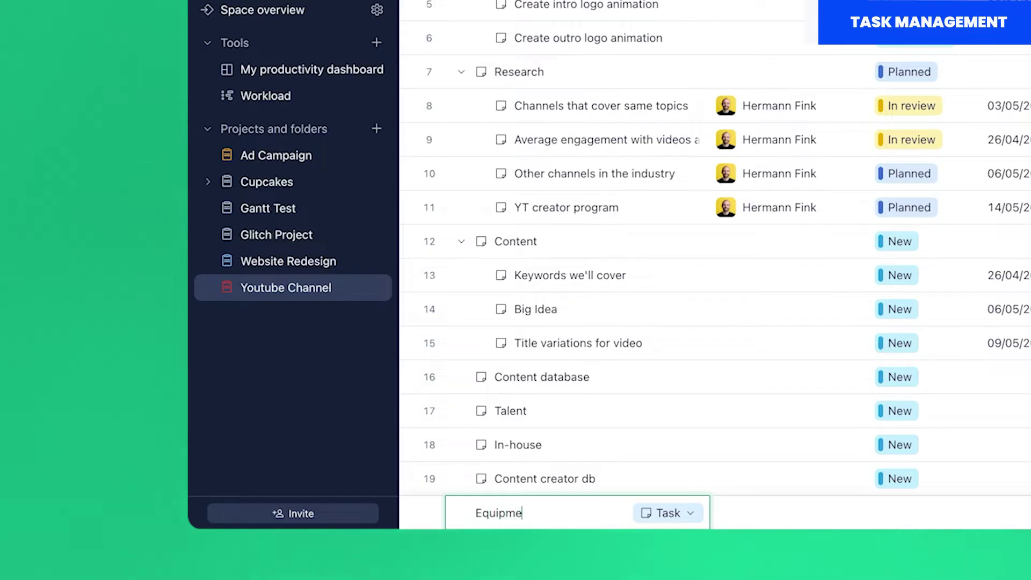
pyautogui.write('Equipment')
pyautogui.press('Return')
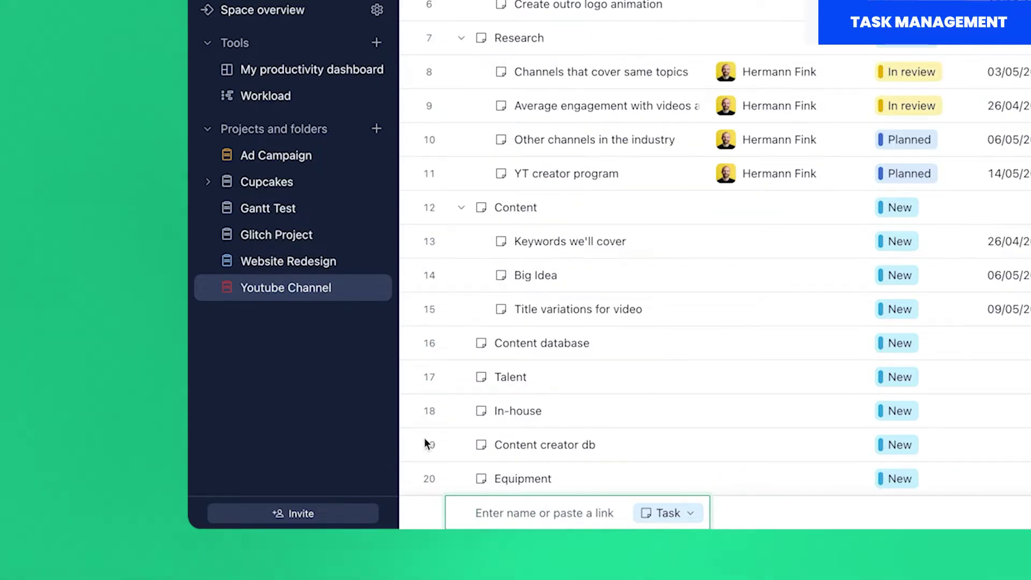
# - Nest In-house and Content creator db under Talent, then go to Glitch Project
pyautogui.press('Escape')
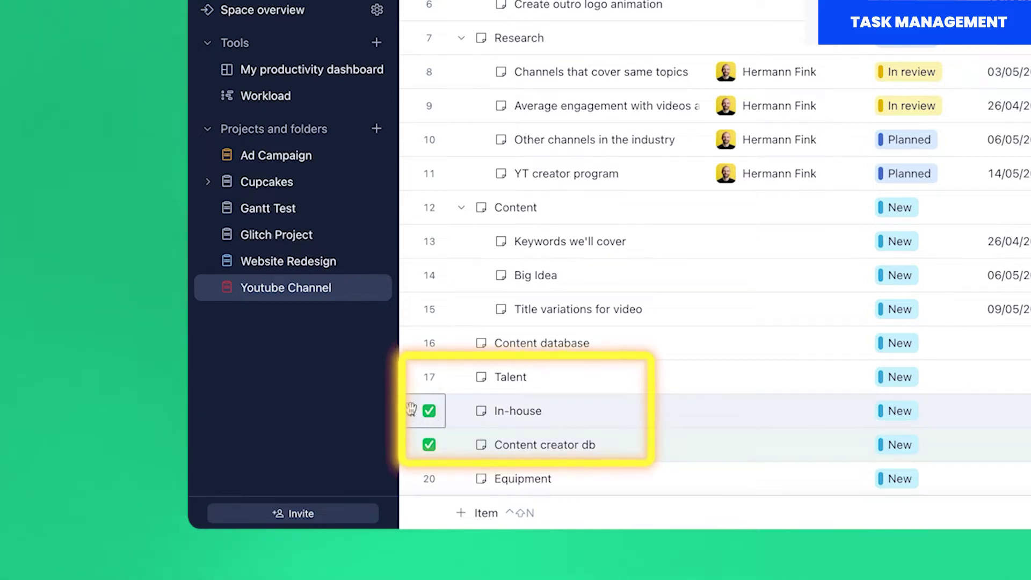
pyautogui.moveTo(411, 409); pyautogui.dragTo(502, 378)
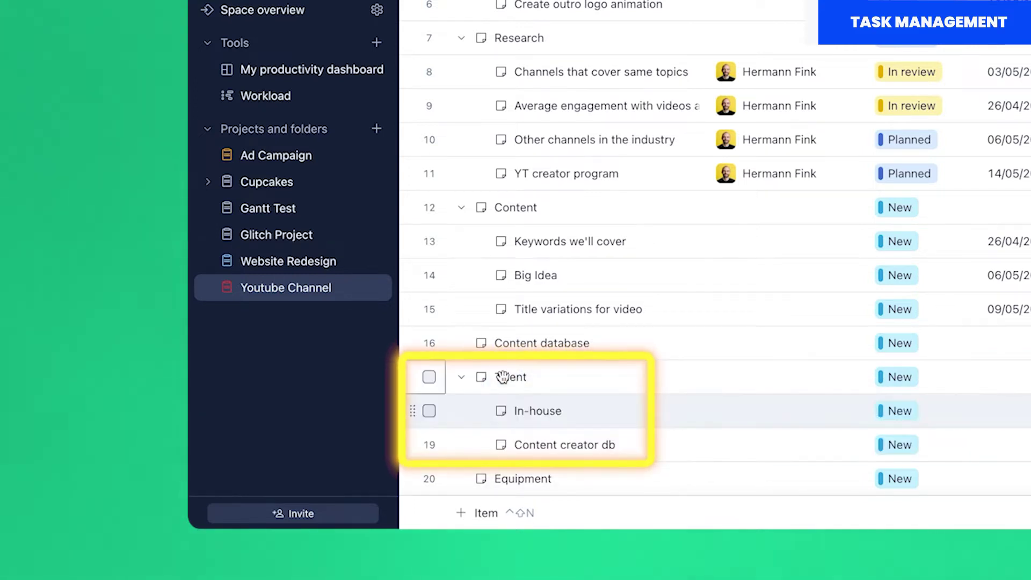
pyautogui.click(276, 234)
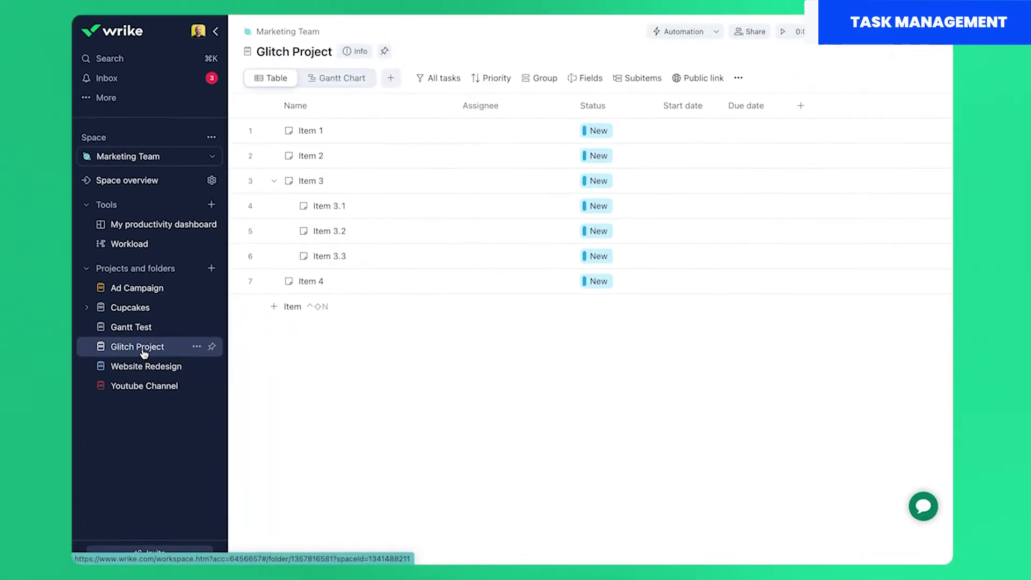
# - Show Glitch Project's Gantt Chart with Items 1–4 and 3.1–3.3, still undated
pyautogui.click(337, 85)
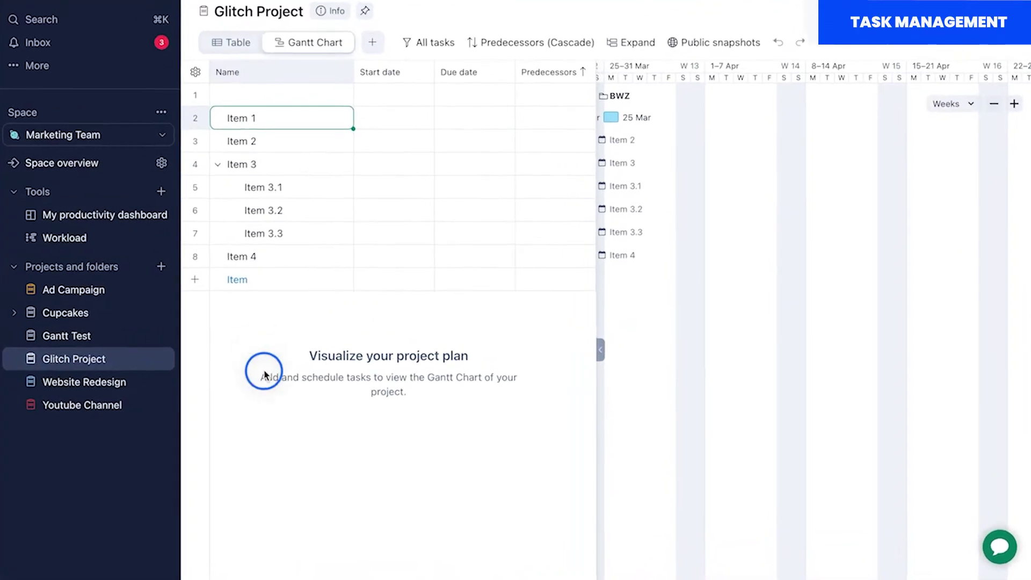
pyautogui.moveTo(300, 354); pyautogui.dragTo(524, 377)
pyautogui.moveTo(376, 298); pyautogui.dragTo(347, 403)
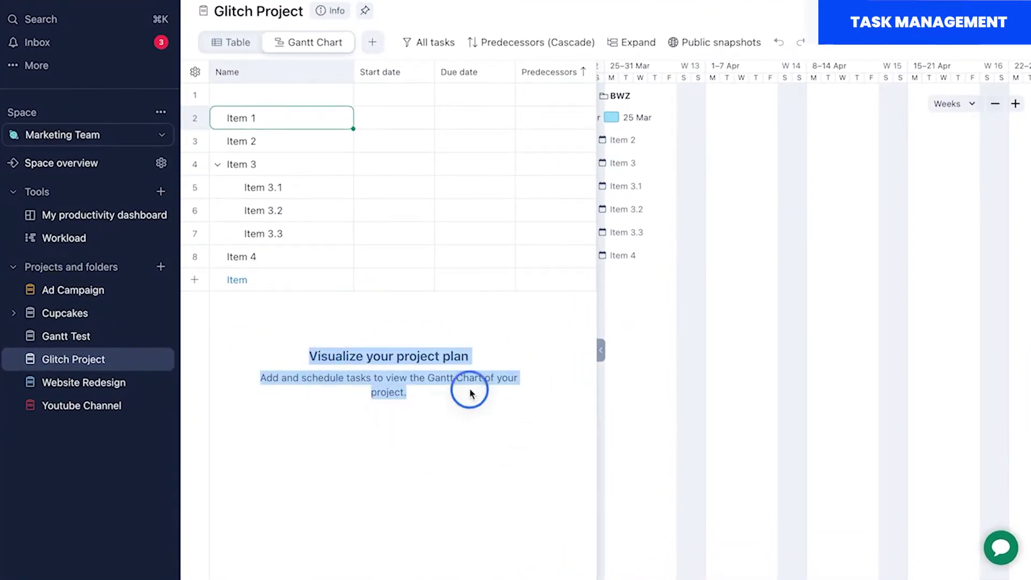
pyautogui.click(468, 387)
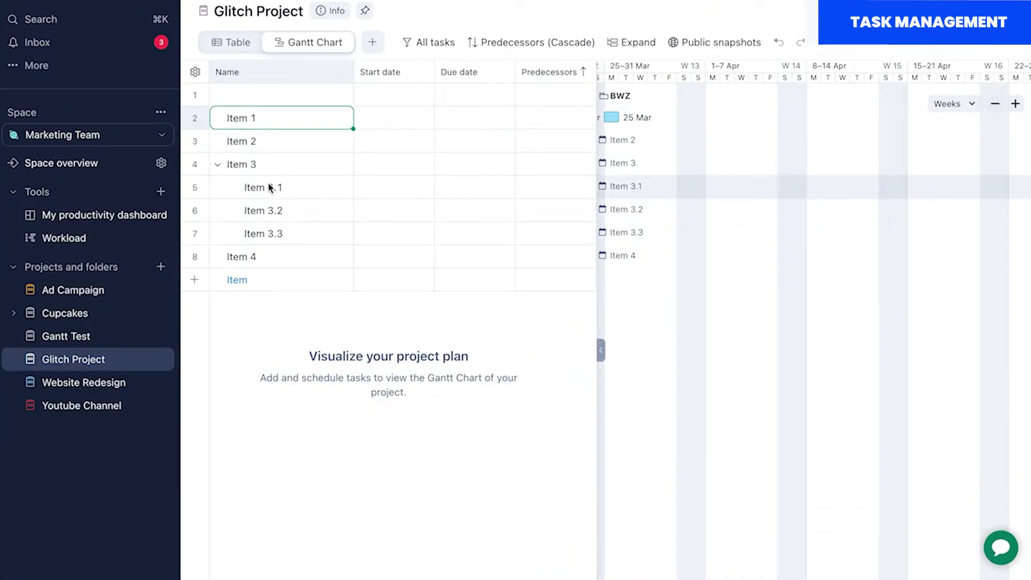
pyautogui.click(256, 170)
pyautogui.click(262, 237)
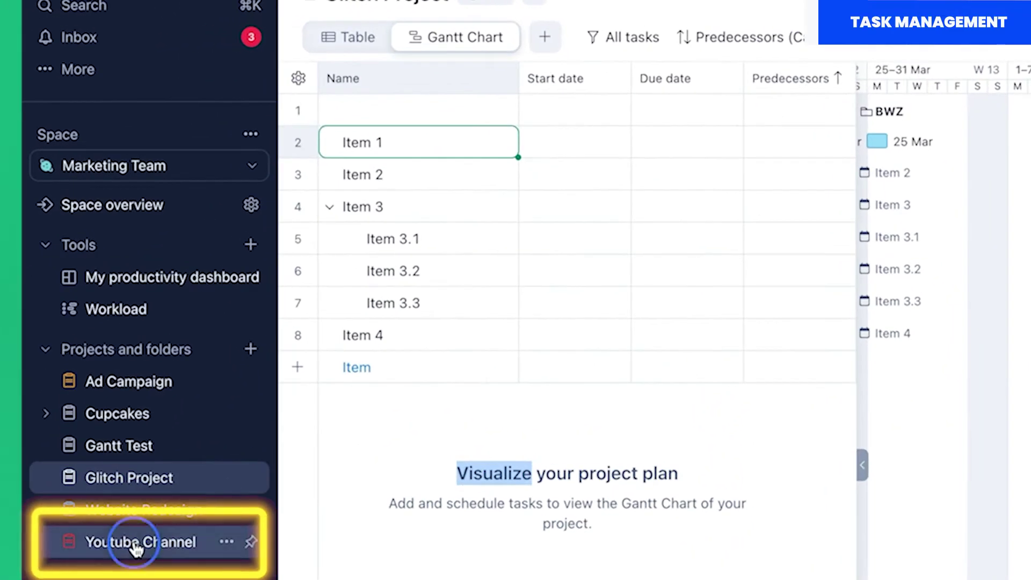
# - Show Youtube Channel as a board, collapse the Design card's subitems, then list its views
pyautogui.click(140, 536)
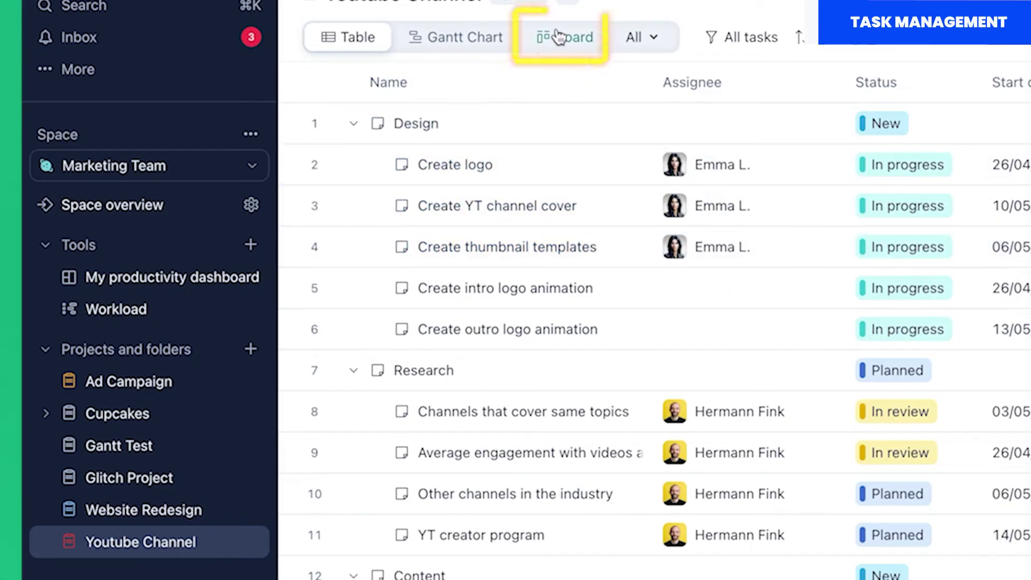
pyautogui.click(558, 37)
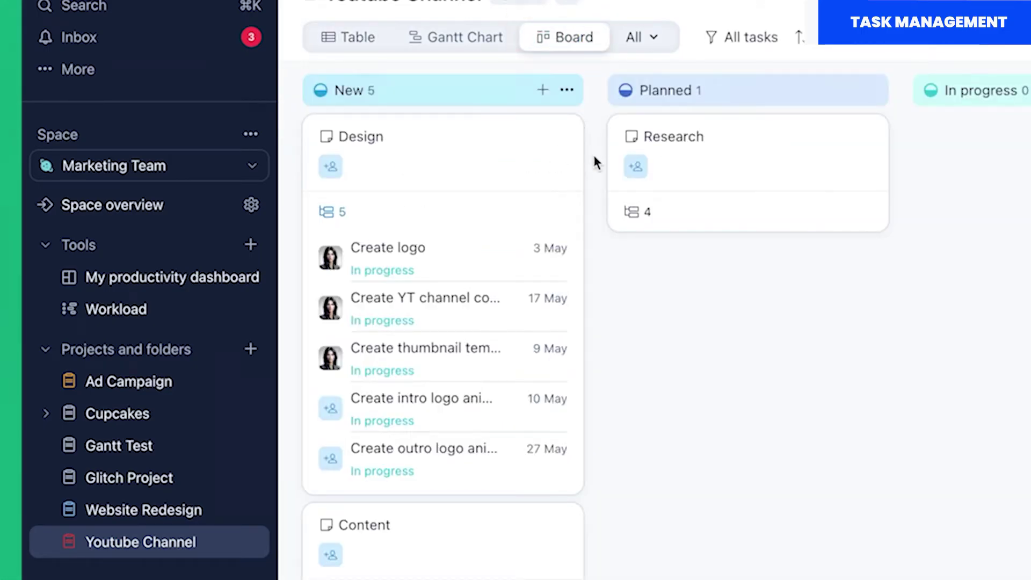
pyautogui.moveTo(593, 157); pyautogui.dragTo(598, 223)
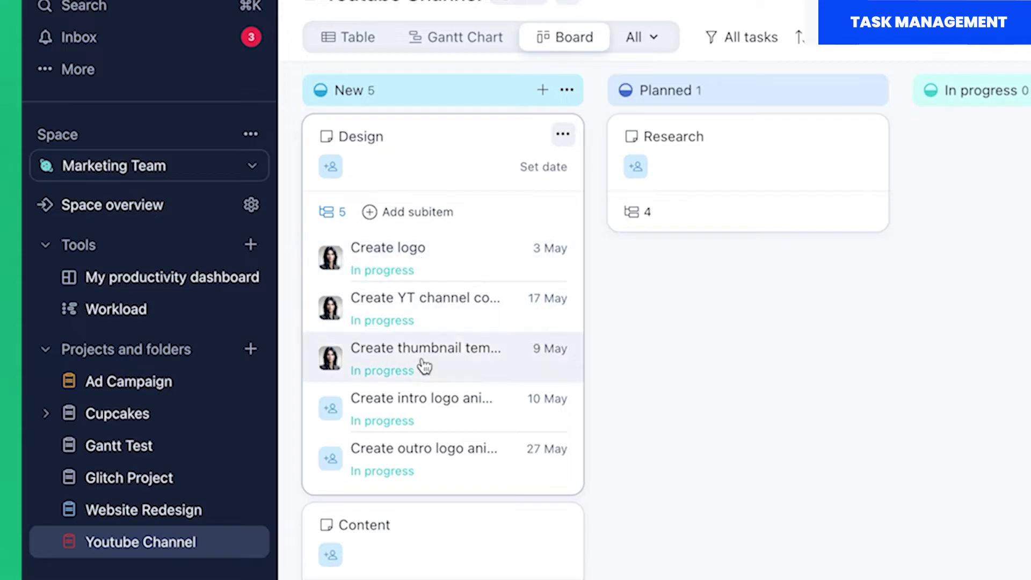
pyautogui.click(329, 212)
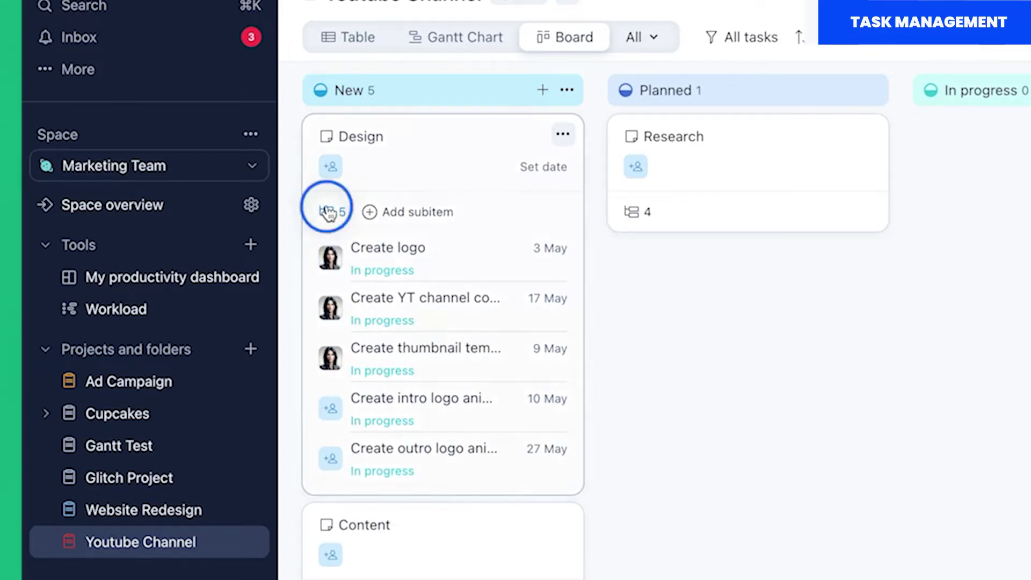
pyautogui.click(348, 37)
# - Add a shared Stream view to the Youtube Channel project
pyautogui.click(650, 37)
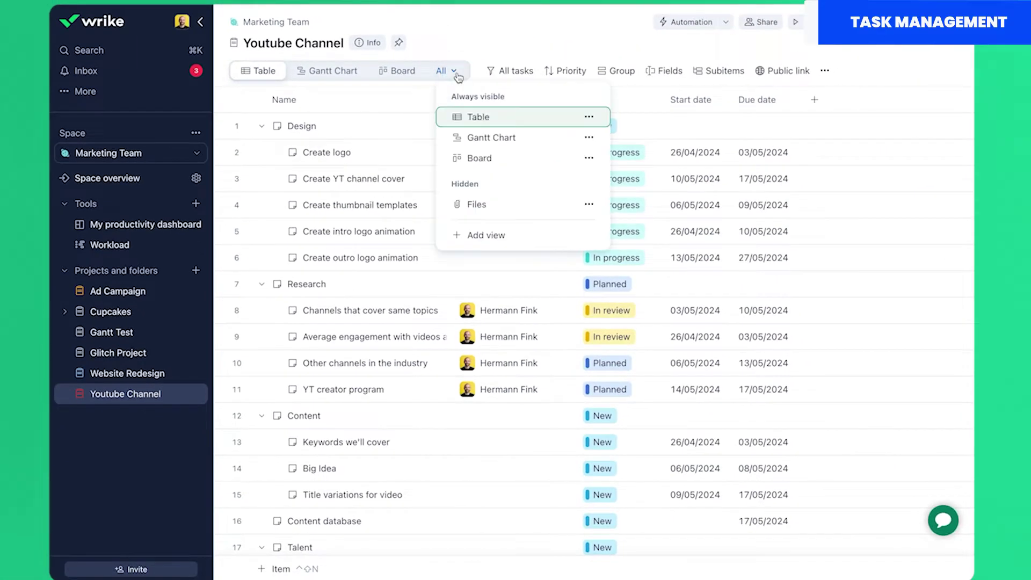
pyautogui.click(462, 235)
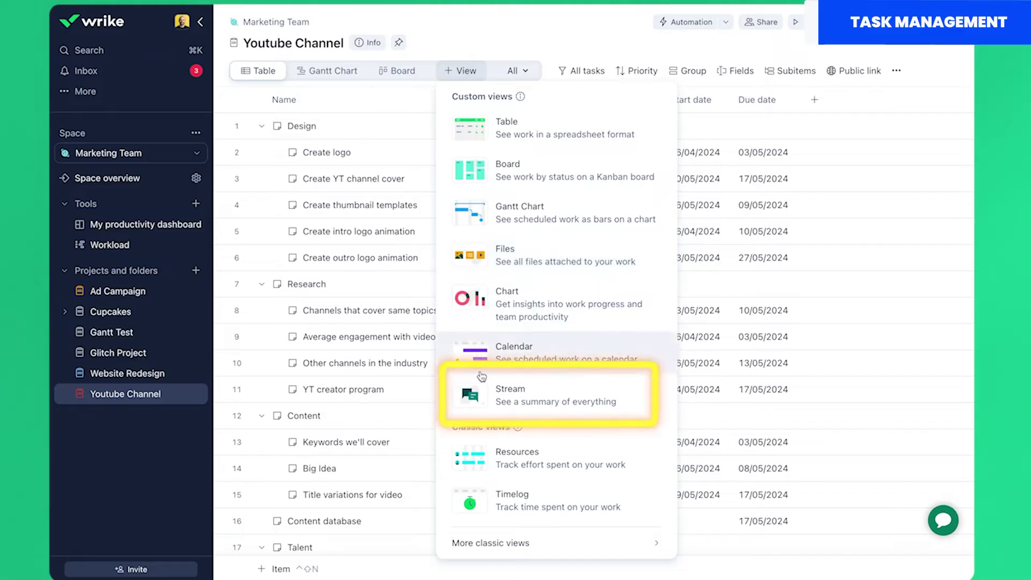
pyautogui.click(483, 397)
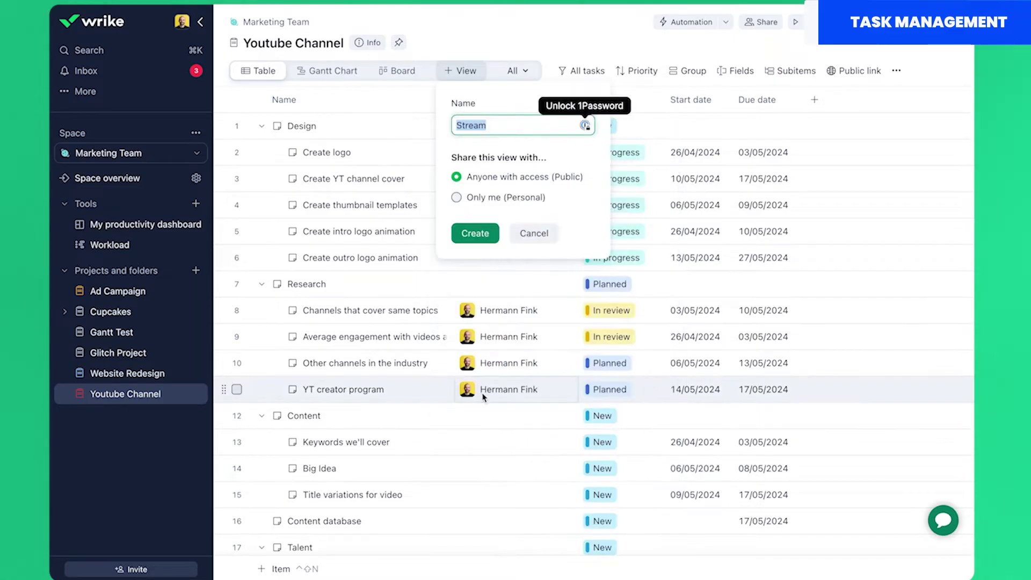
pyautogui.click(475, 233)
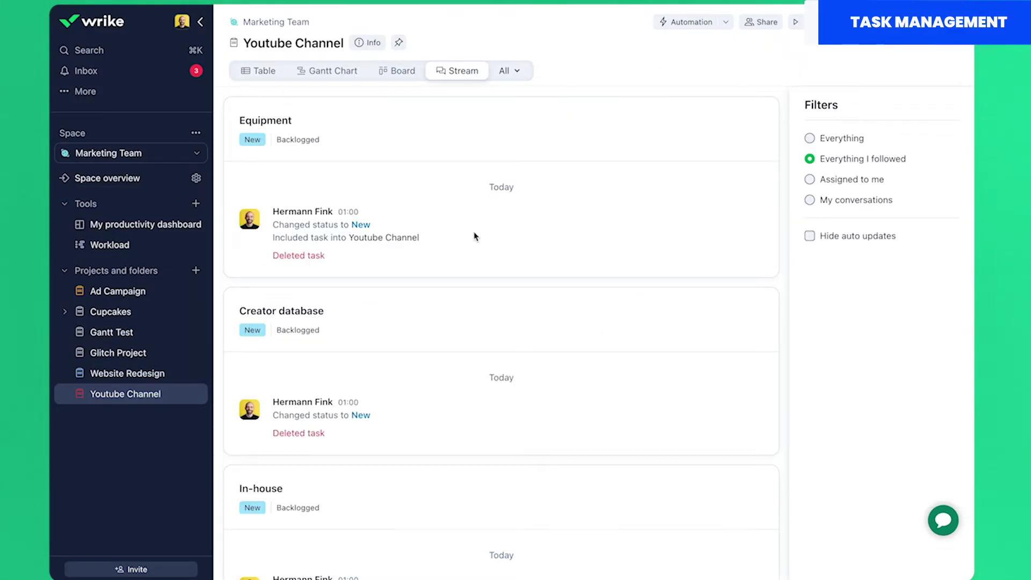
# - Scroll through the Stream view's feed of activity updates
pyautogui.scroll(-12, 474, 236)
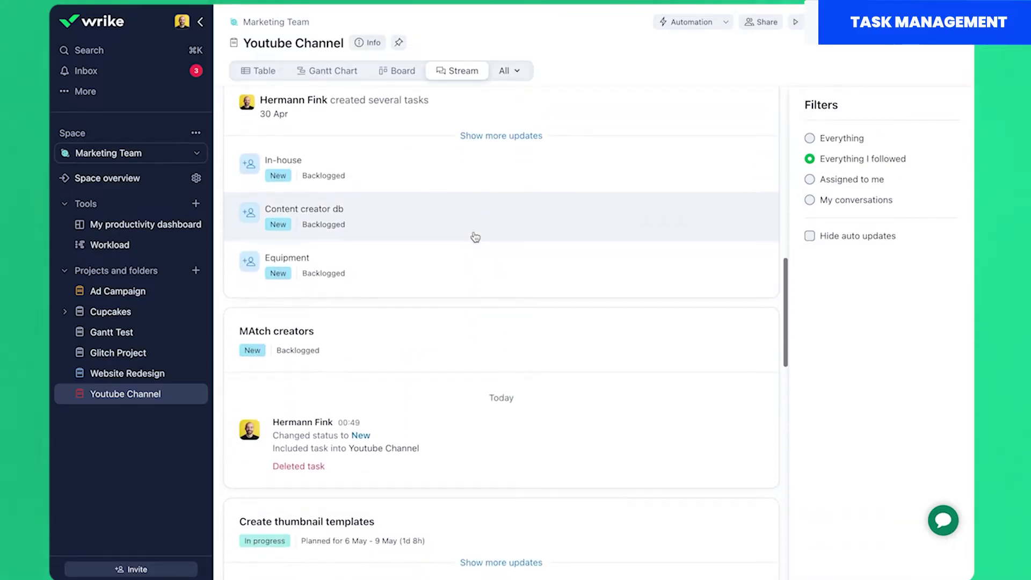
pyautogui.scroll(-10, 475, 237)
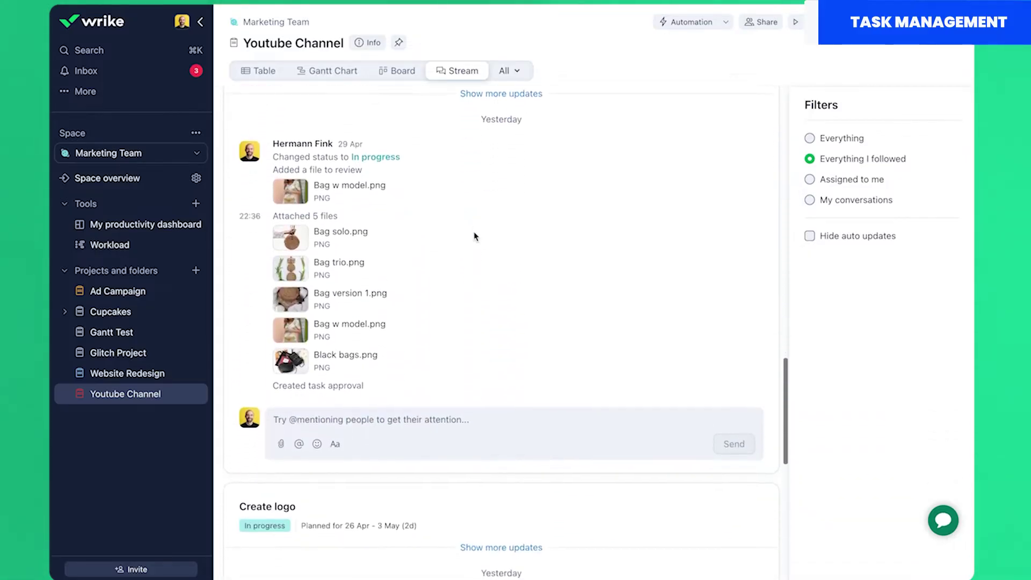
pyautogui.scroll(-10, 474, 236)
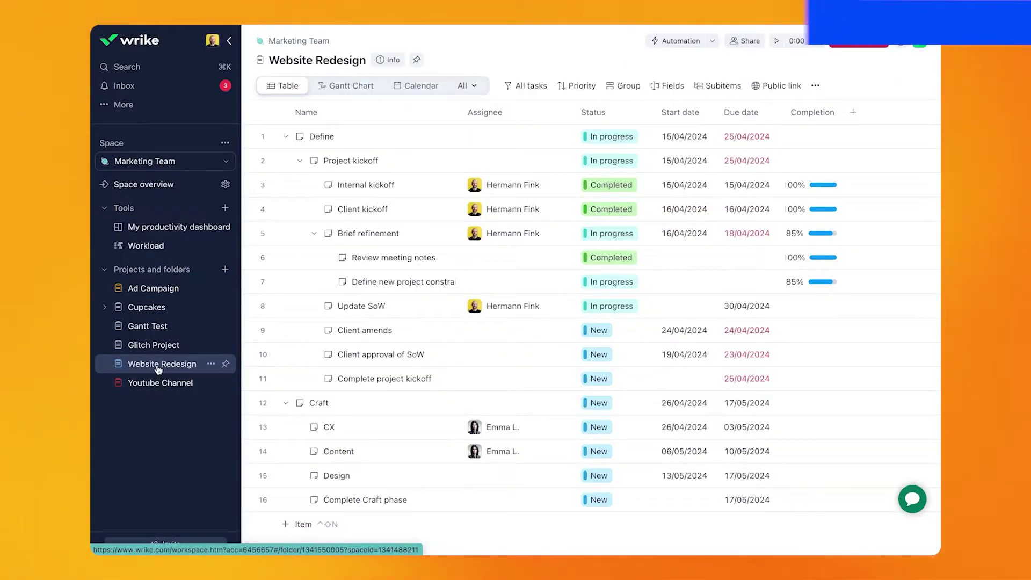
# - Open the Update SoW task's updates and check who left the heart reaction
pyautogui.click(366, 310)
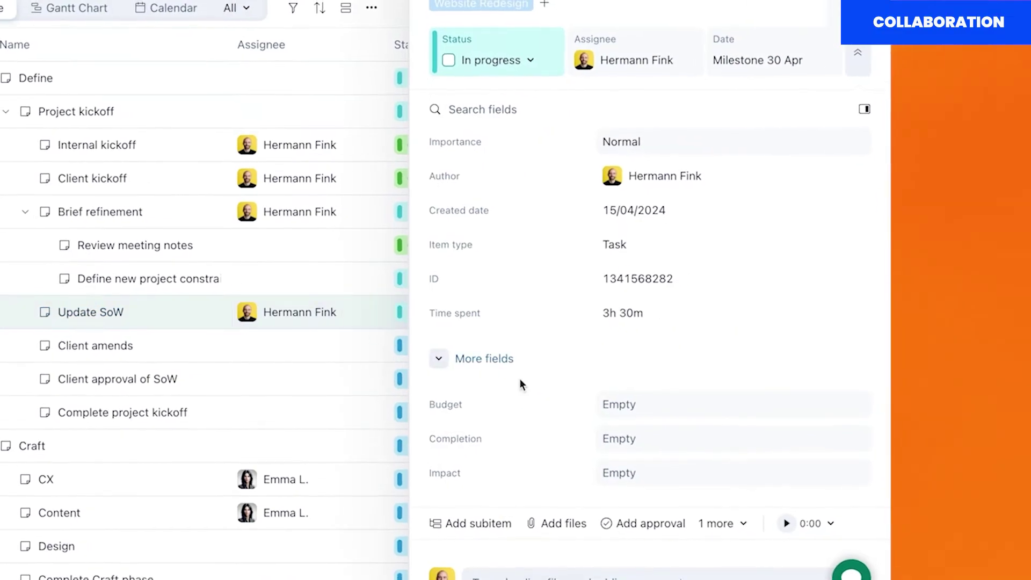
pyautogui.scroll(-3, 566, 412)
pyautogui.scroll(-5, 566, 413)
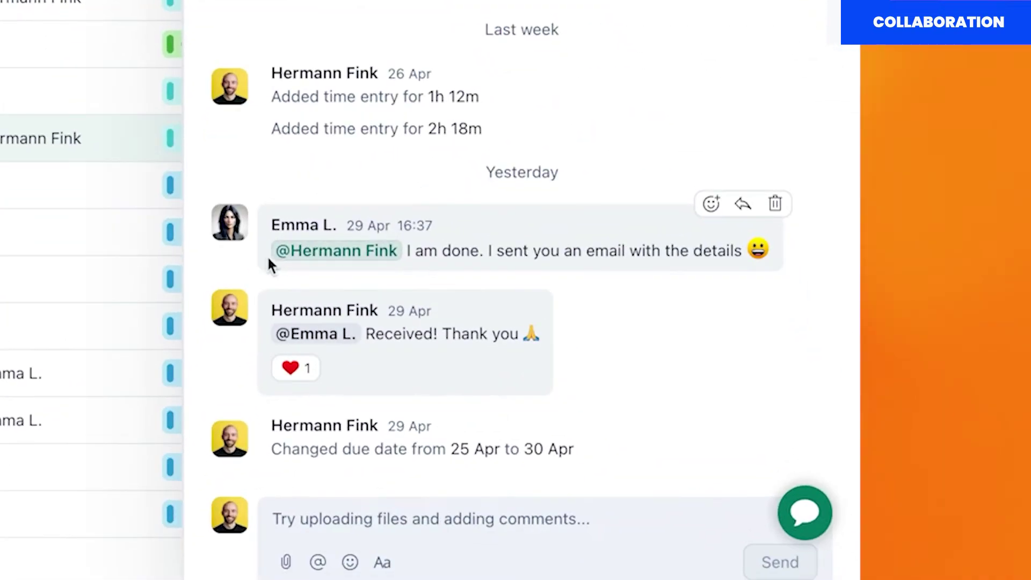
pyautogui.click(472, 396)
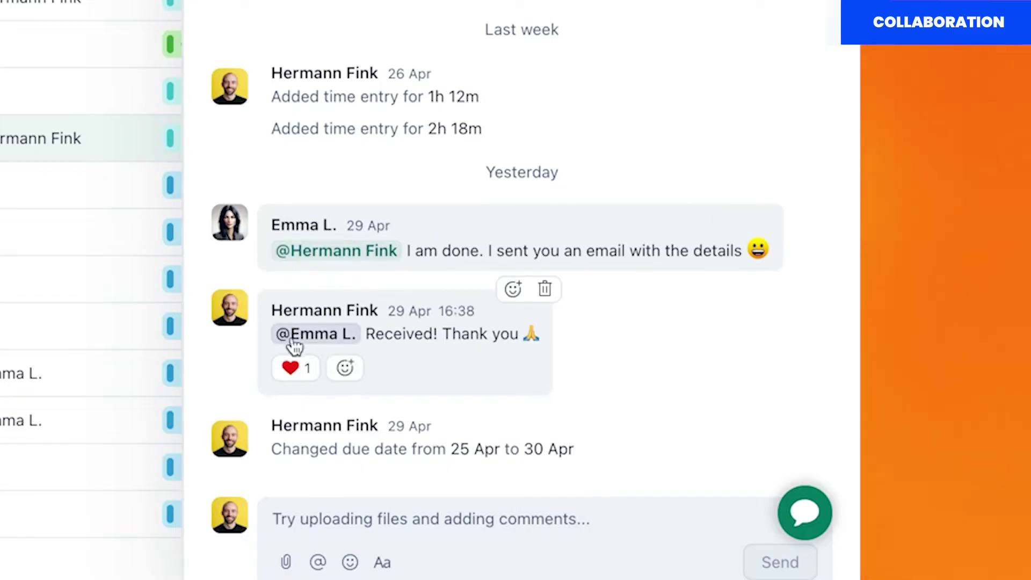
pyautogui.click(297, 382)
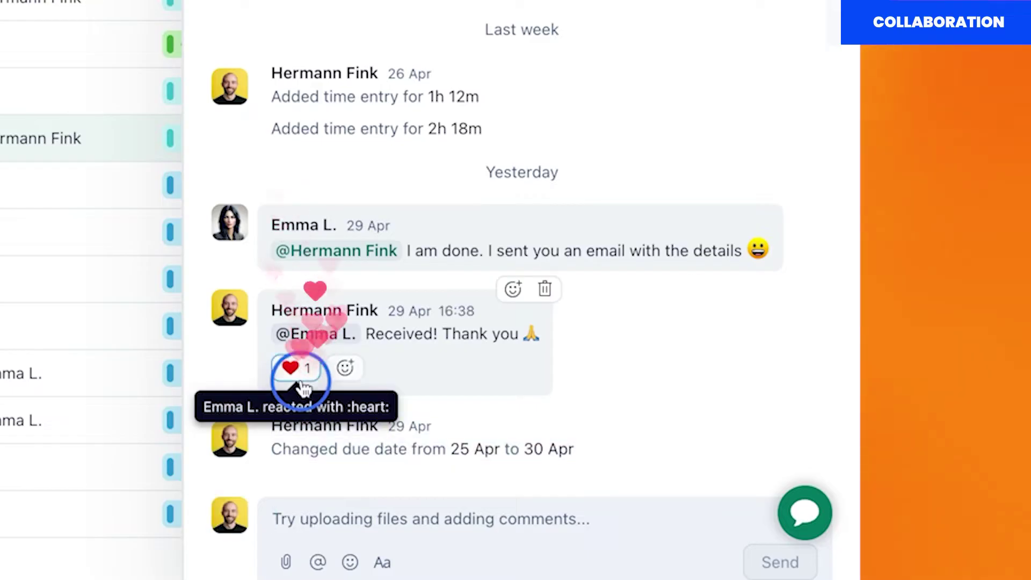
# - Draft a comment mentioning the task's assignees and followers
pyautogui.click(341, 517)
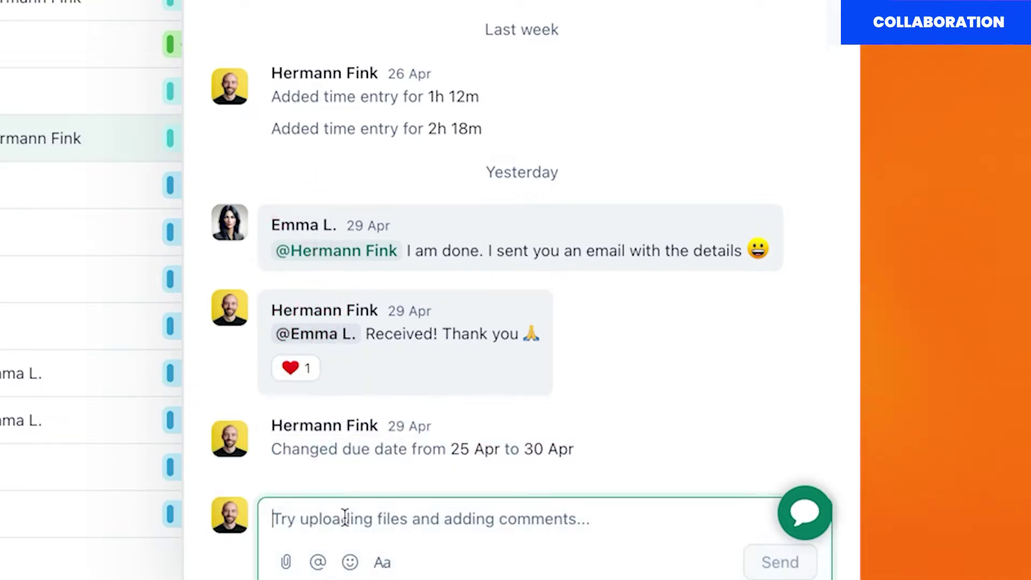
pyautogui.write('@assign')
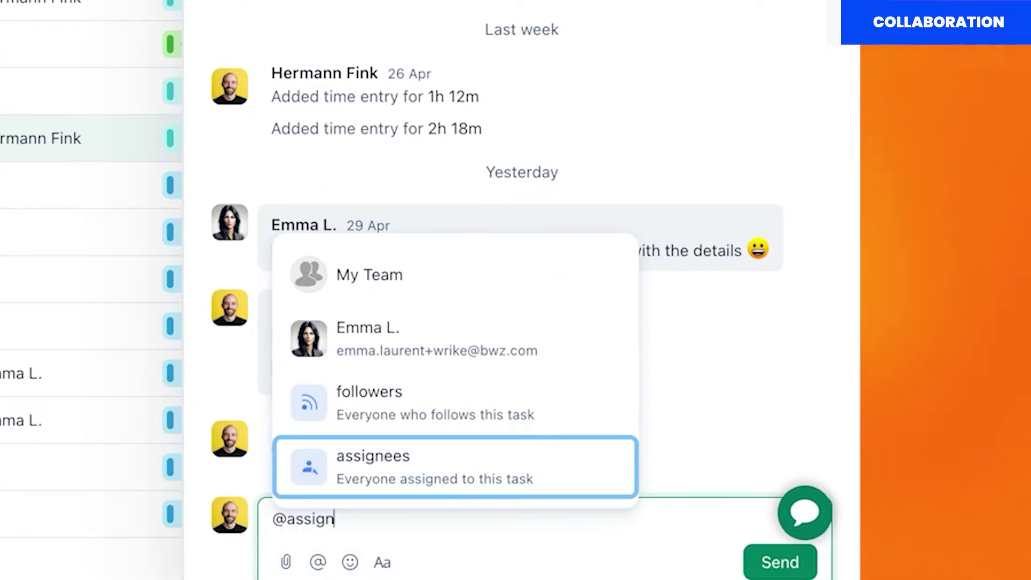
pyautogui.press('Return')
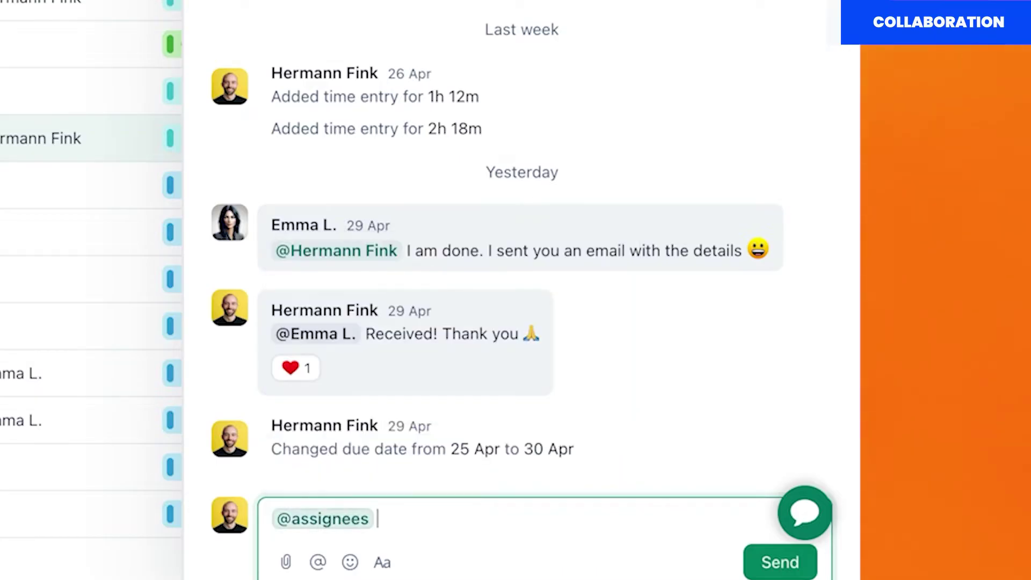
pyautogui.write('@foll')
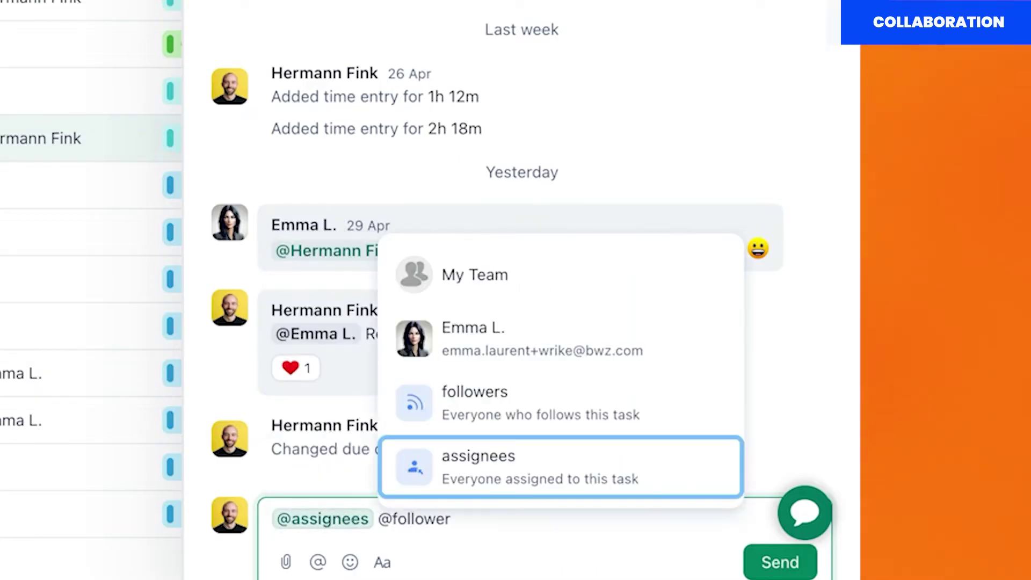
pyautogui.write('ower')
pyautogui.press('Return')
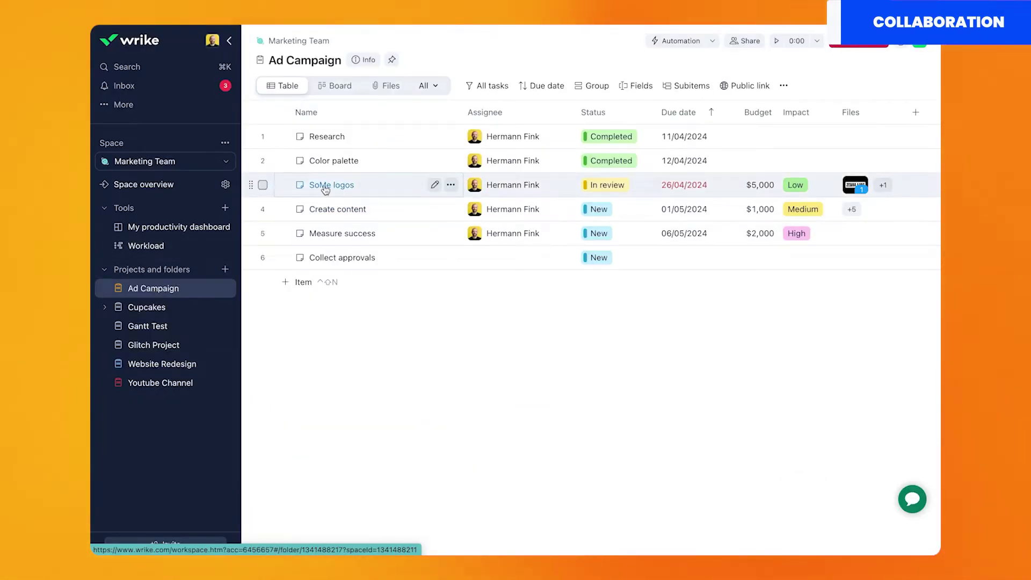
# - Open SoMe logos and scroll through the comment thread pinned on its logo proof
pyautogui.click(324, 188)
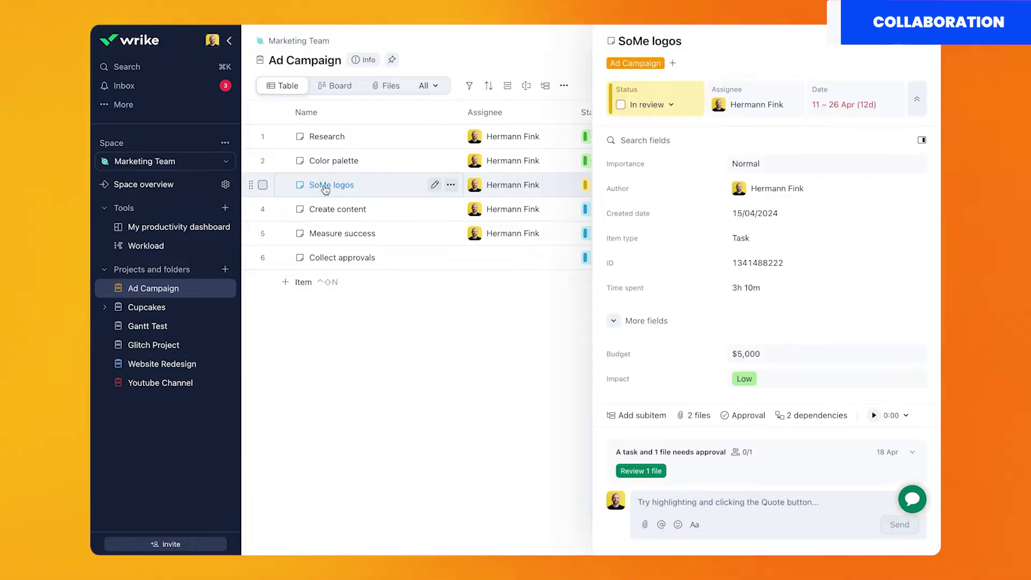
pyautogui.scroll(-10, 707, 299)
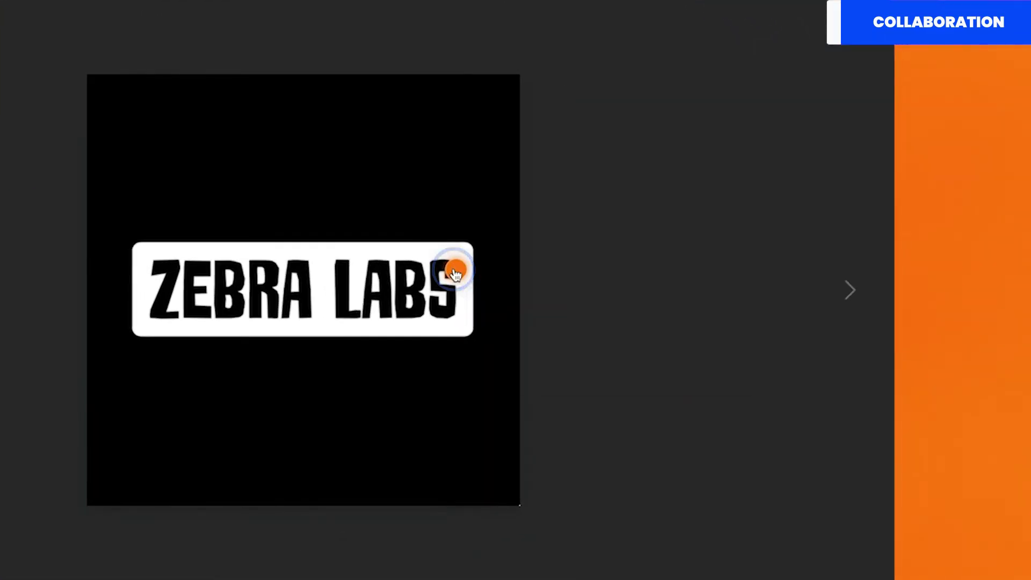
pyautogui.click(625, 277)
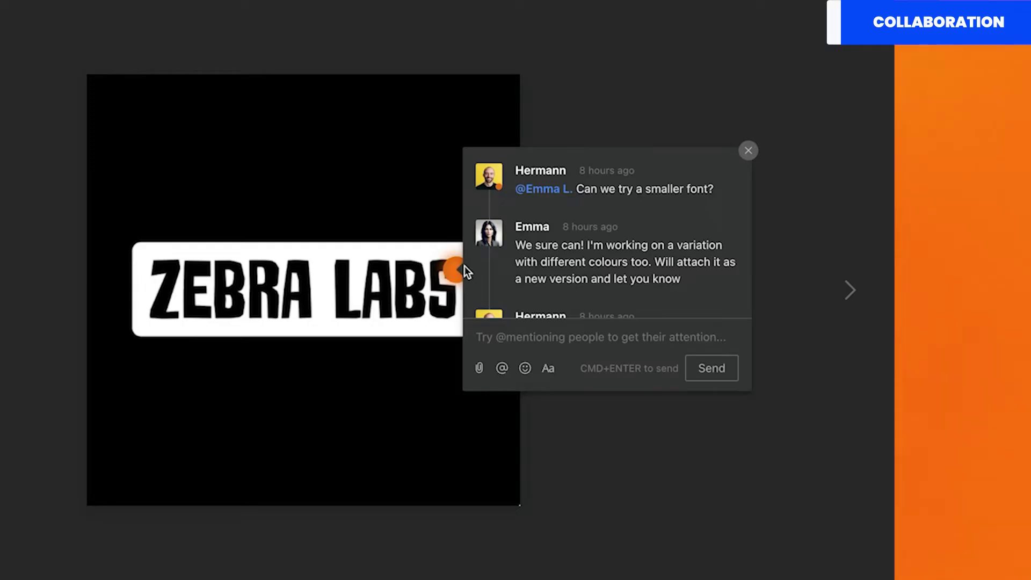
pyautogui.scroll(-2, 613, 250)
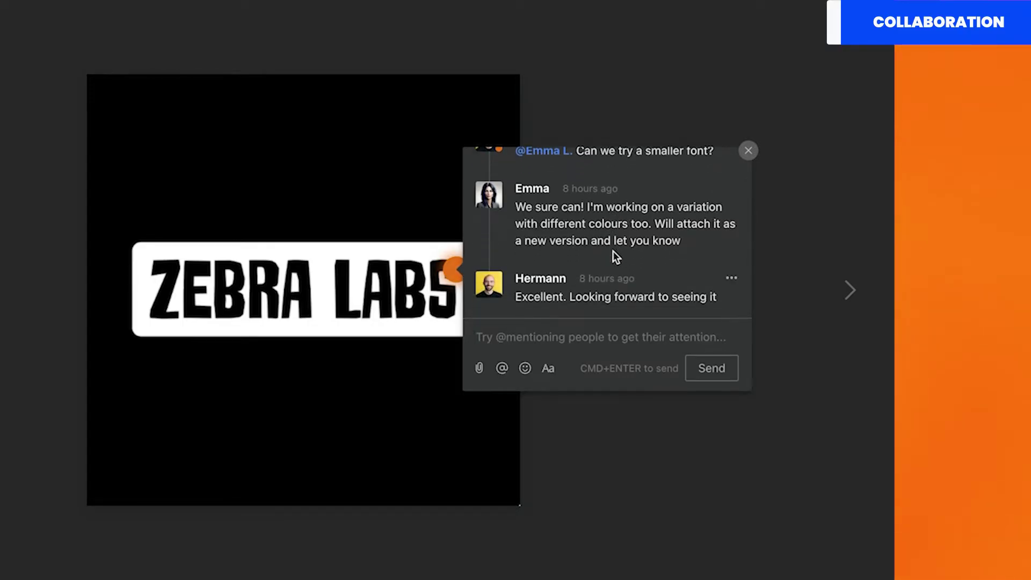
pyautogui.scroll(1, 613, 250)
pyautogui.scroll(2, 613, 250)
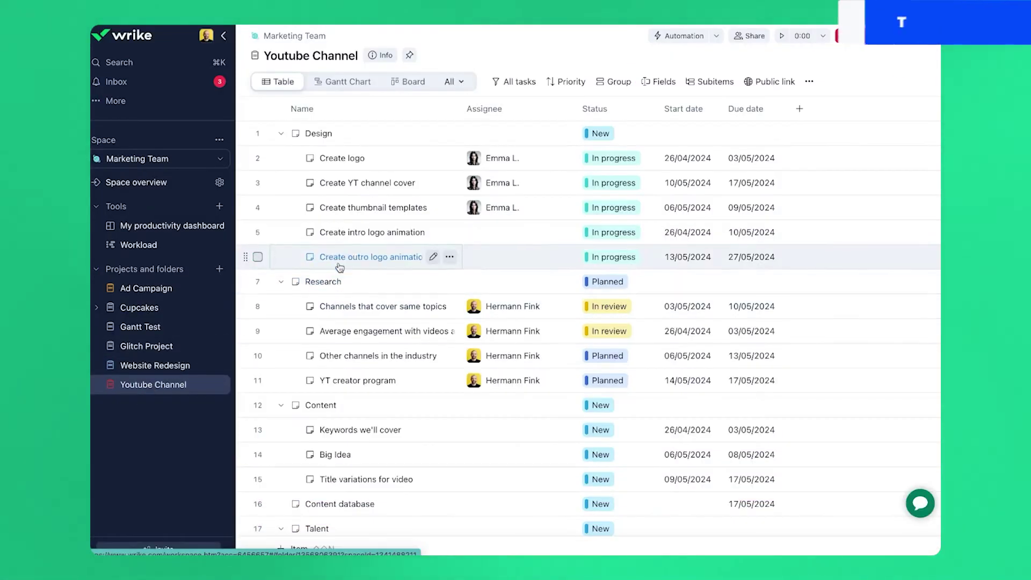
# - Log 02:00 on Create intro logo animation with the comment 'Create Composition'
pyautogui.click(364, 237)
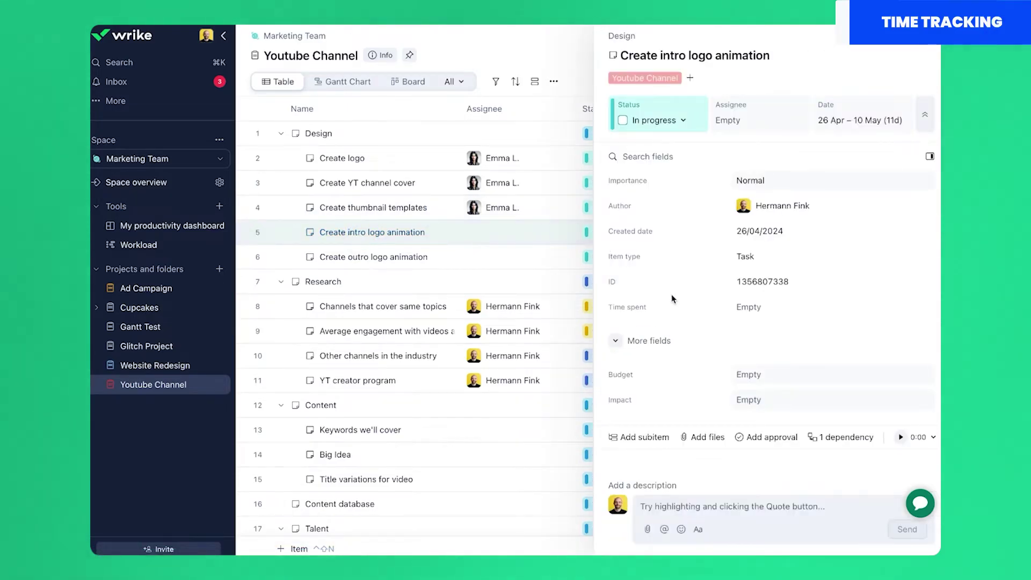
pyautogui.scroll(-1, 672, 299)
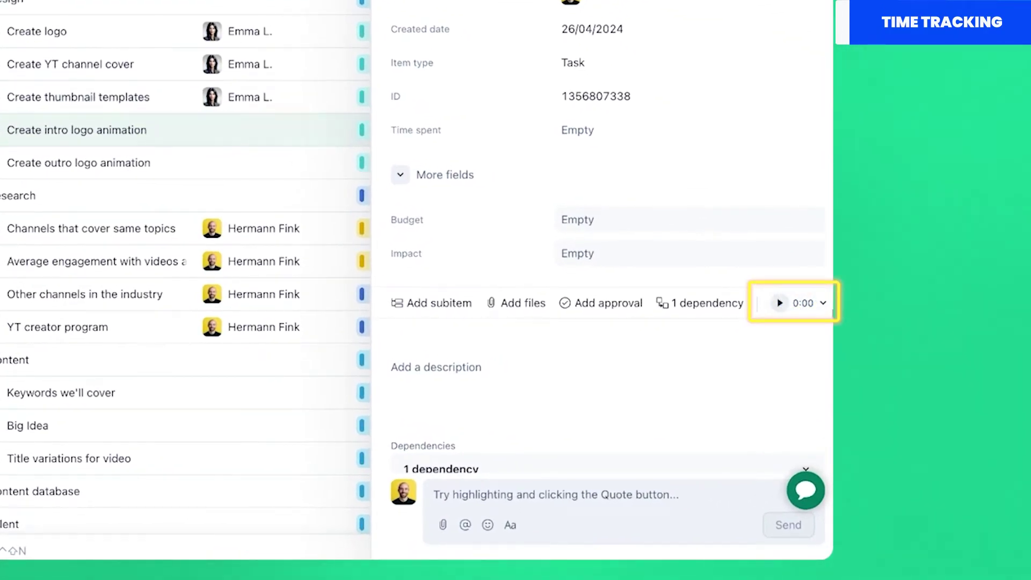
pyautogui.click(824, 304)
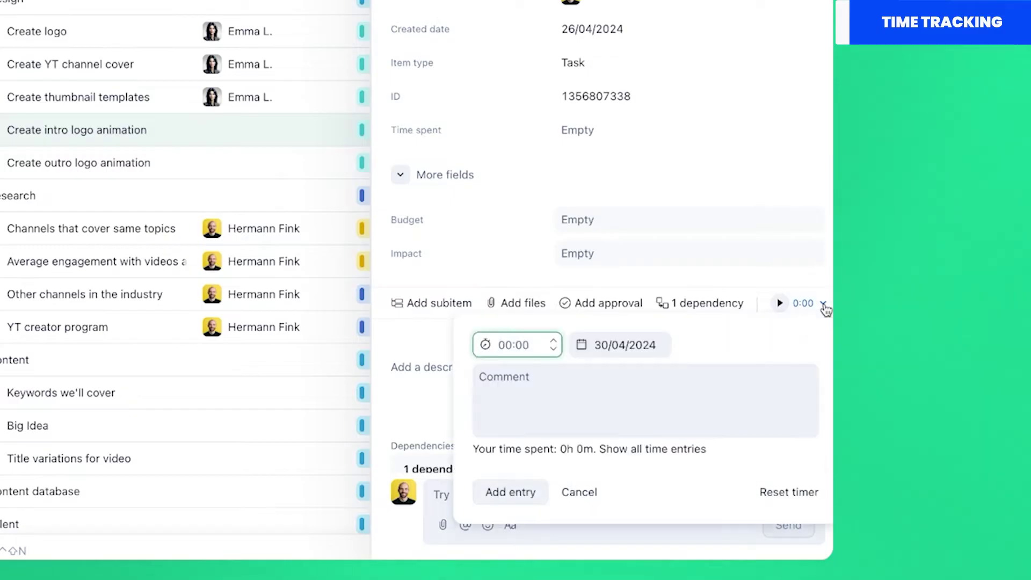
pyautogui.write('0')
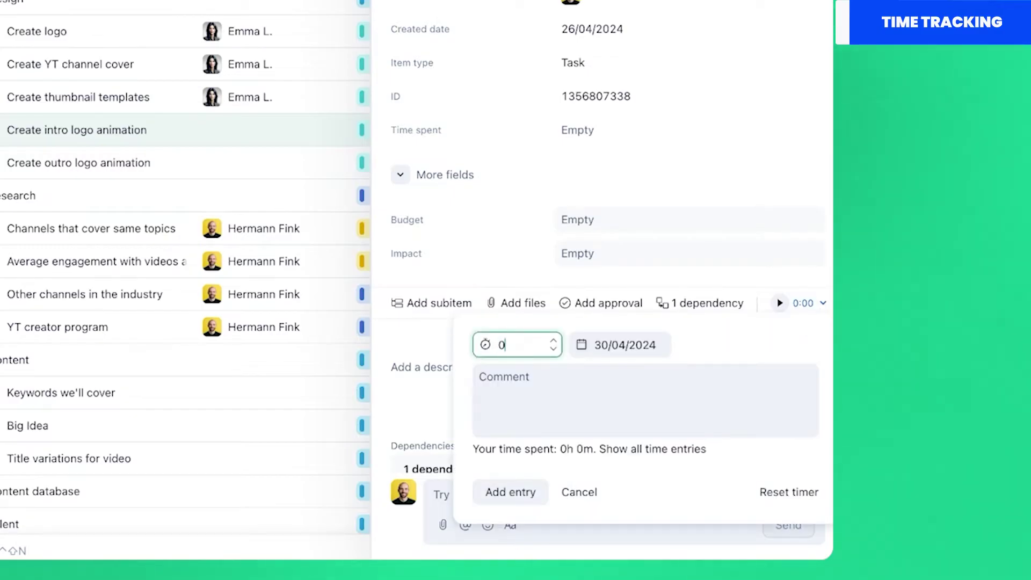
pyautogui.write('2:00')
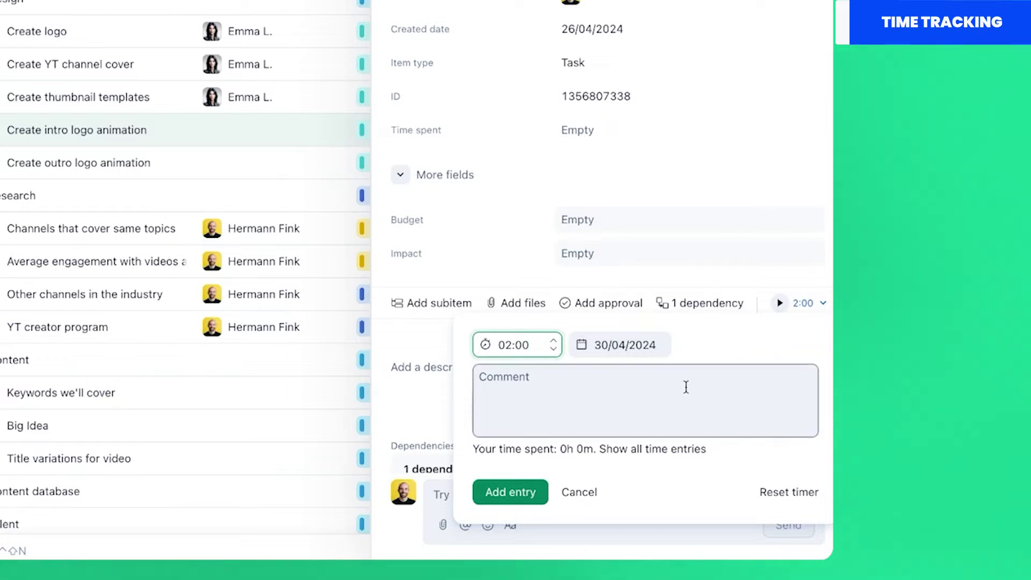
pyautogui.click(682, 385)
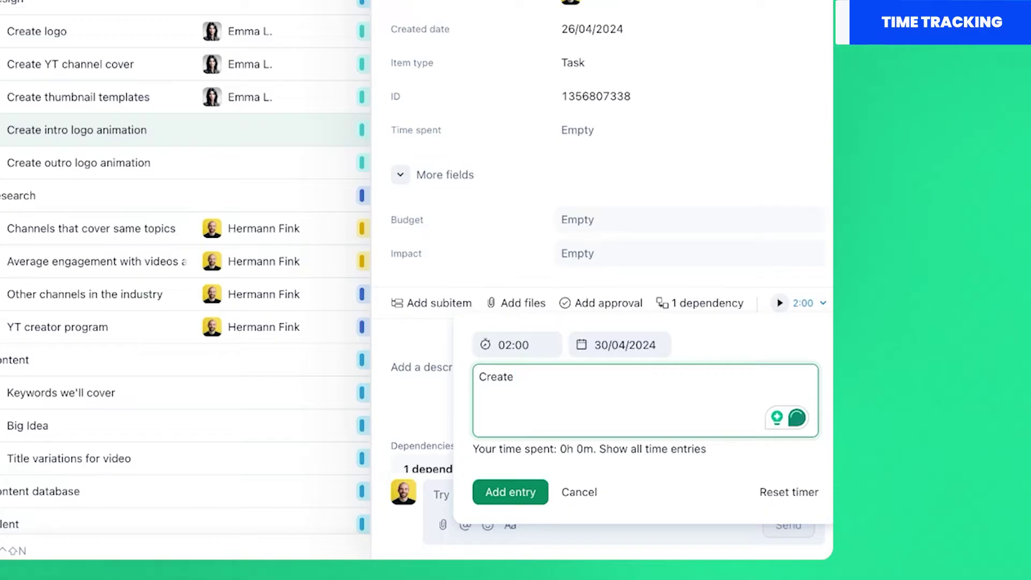
pyautogui.write('Create Composition')
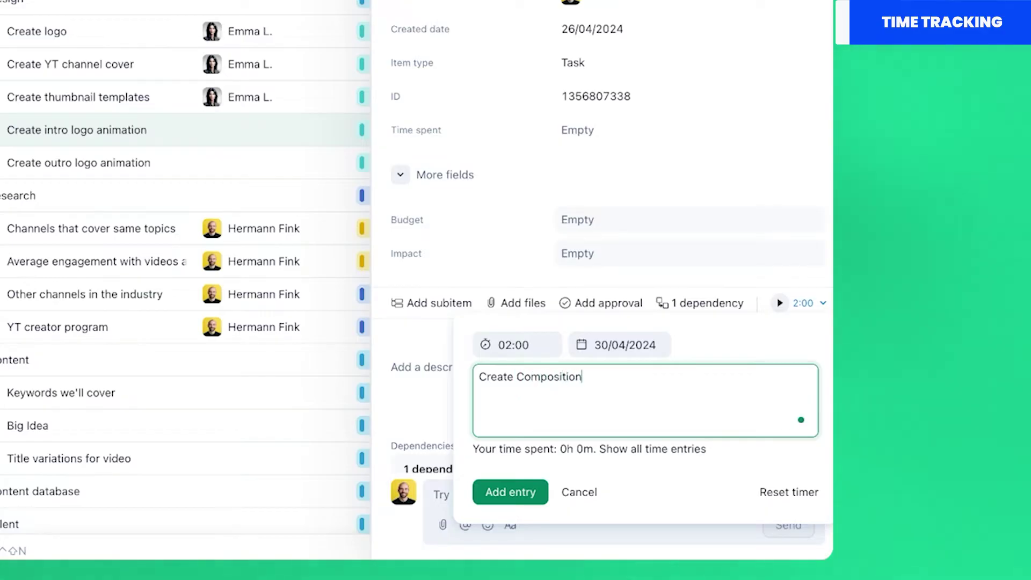
pyautogui.press('Return')
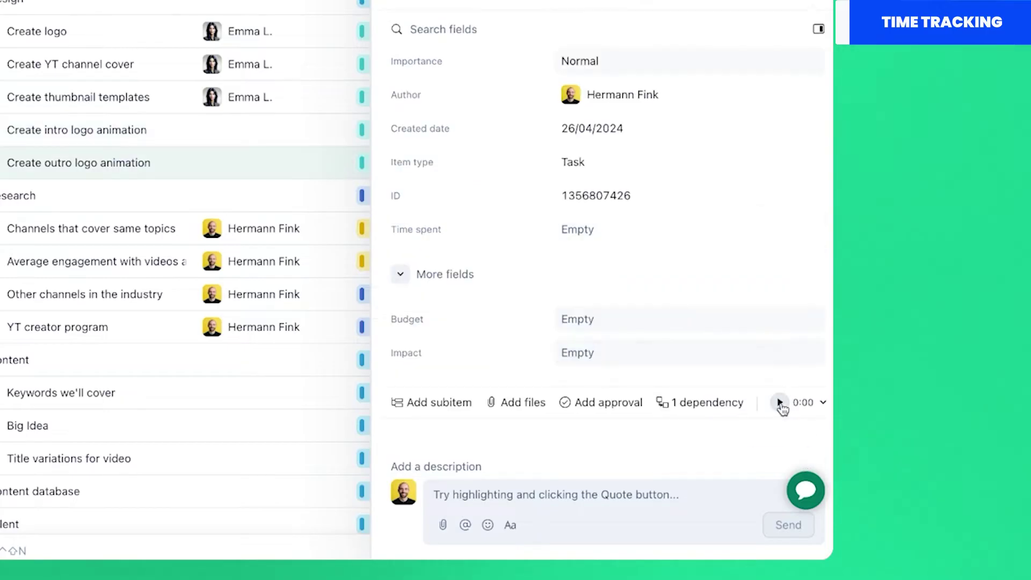
# - Start the outro animation timer, switch it to the intro task, then start and stop the outro timer
pyautogui.click(779, 403)
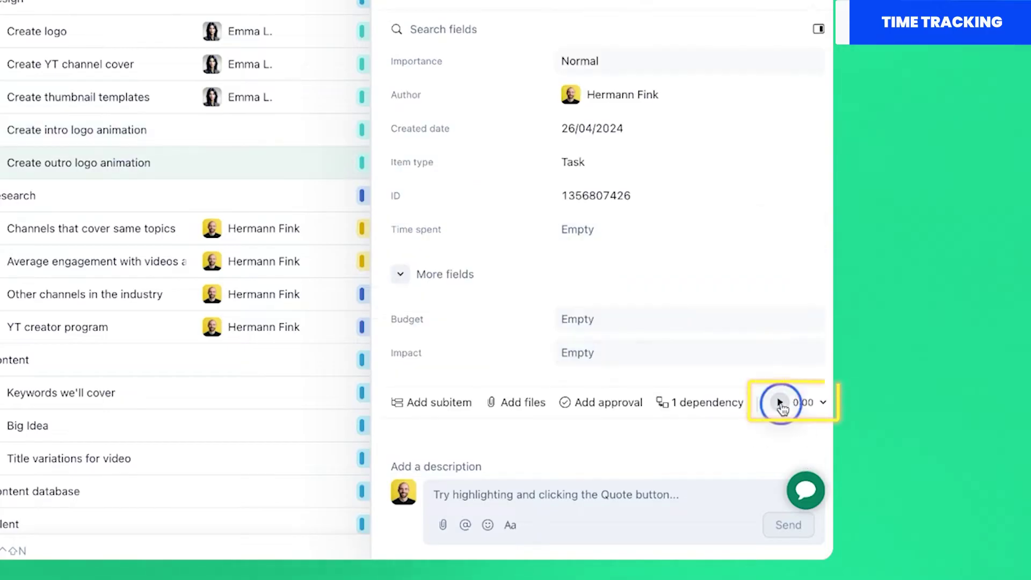
pyautogui.press('Escape')
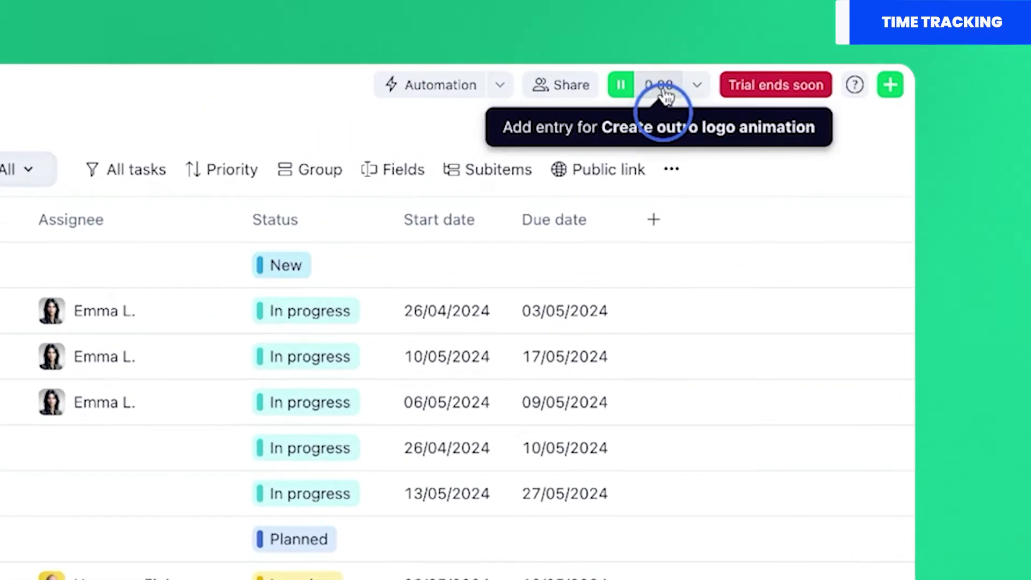
pyautogui.click(697, 86)
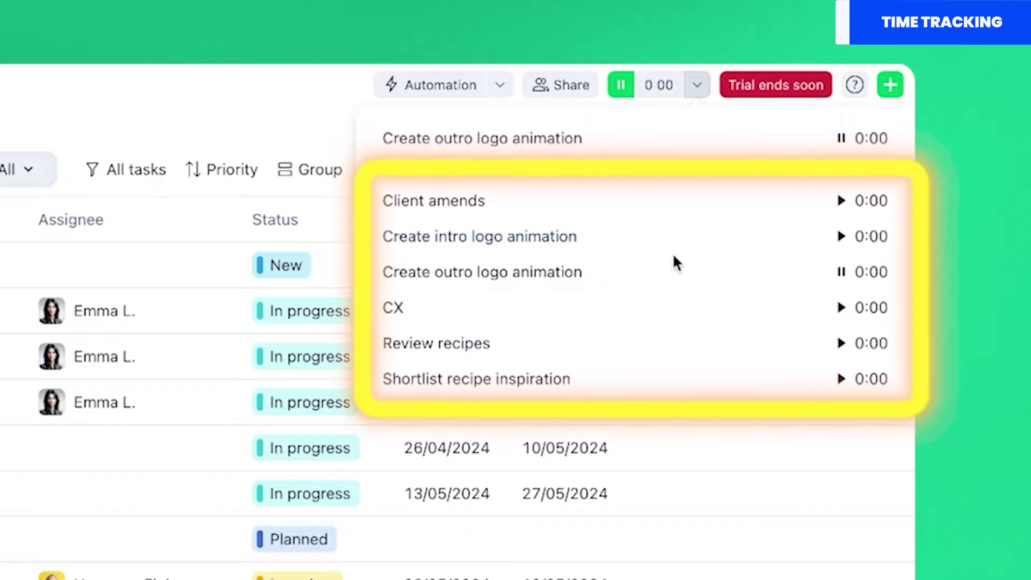
pyautogui.click(841, 237)
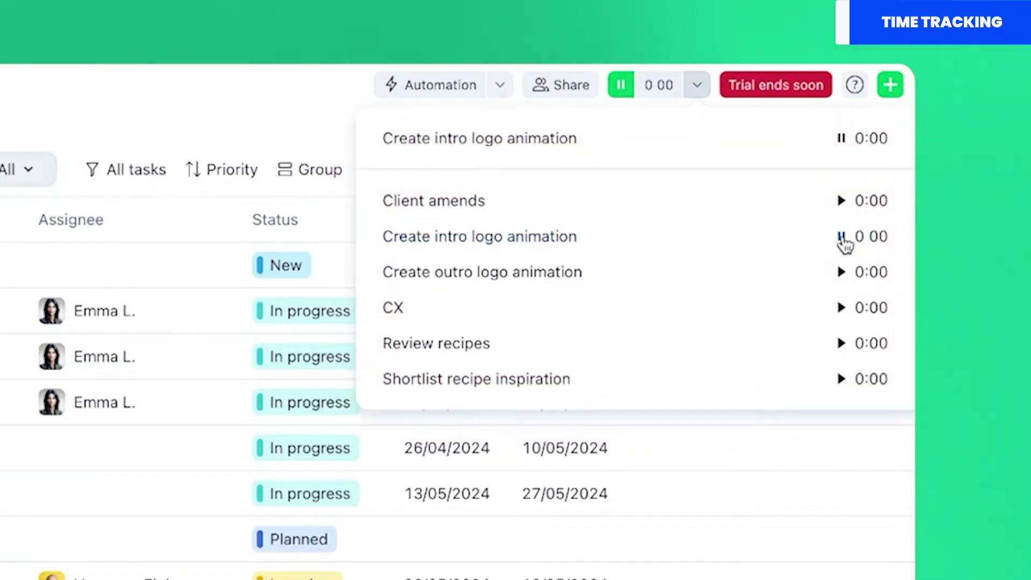
pyautogui.click(842, 273)
pyautogui.click(841, 272)
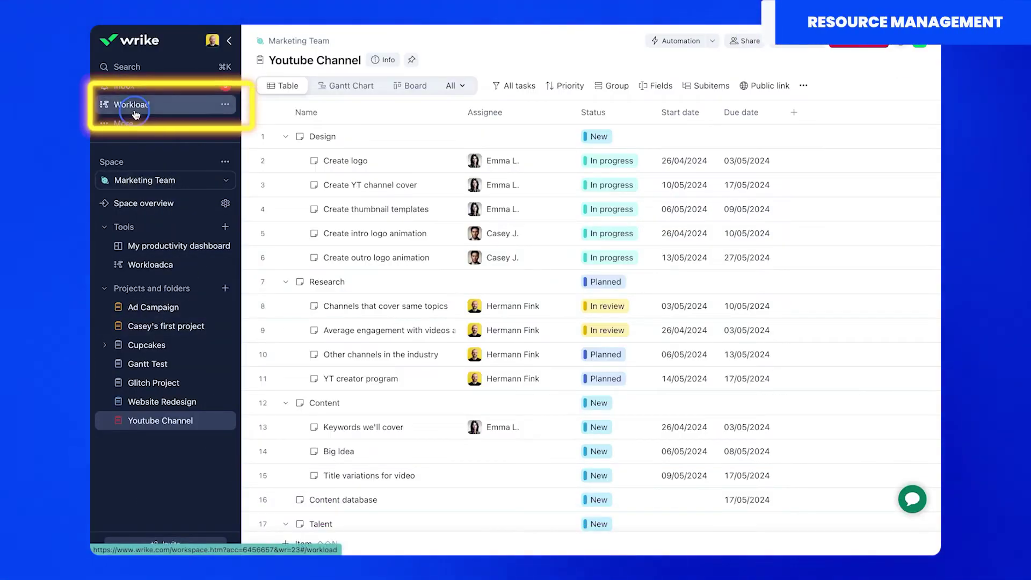
# - In Workload, start and cancel a new workload chart, then open the existing Workloadca chart
pyautogui.click(136, 115)
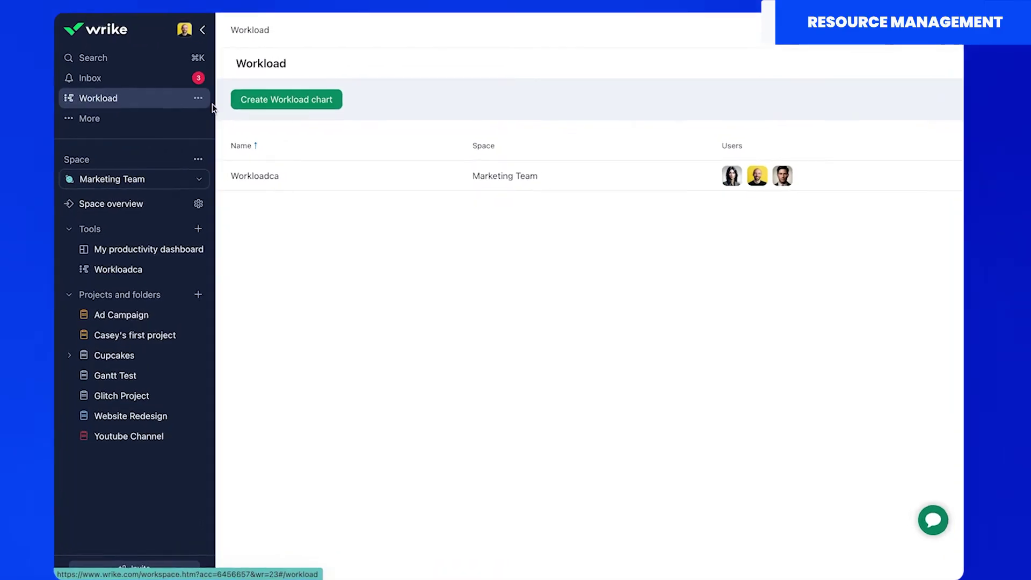
pyautogui.click(314, 112)
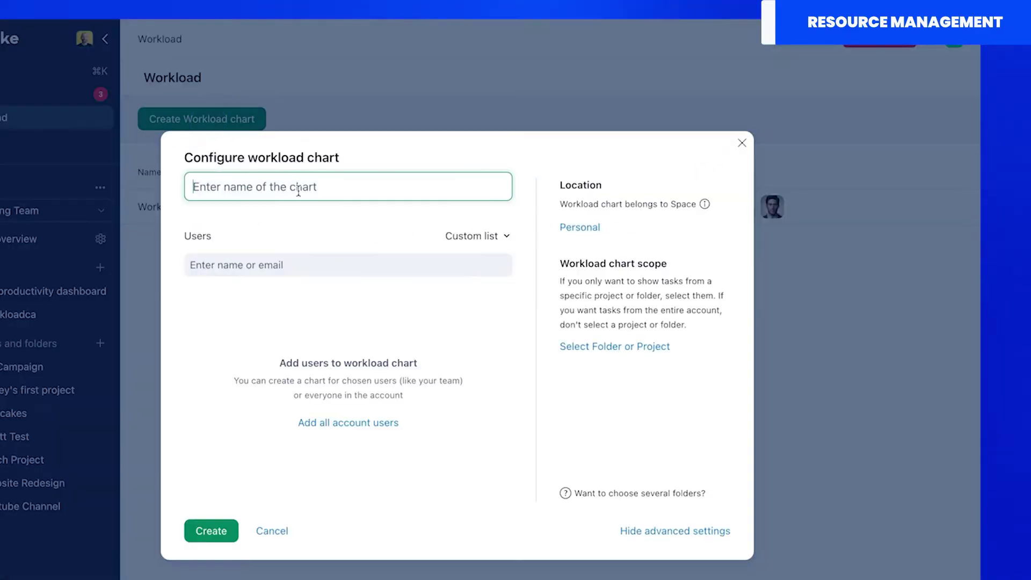
pyautogui.click(322, 264)
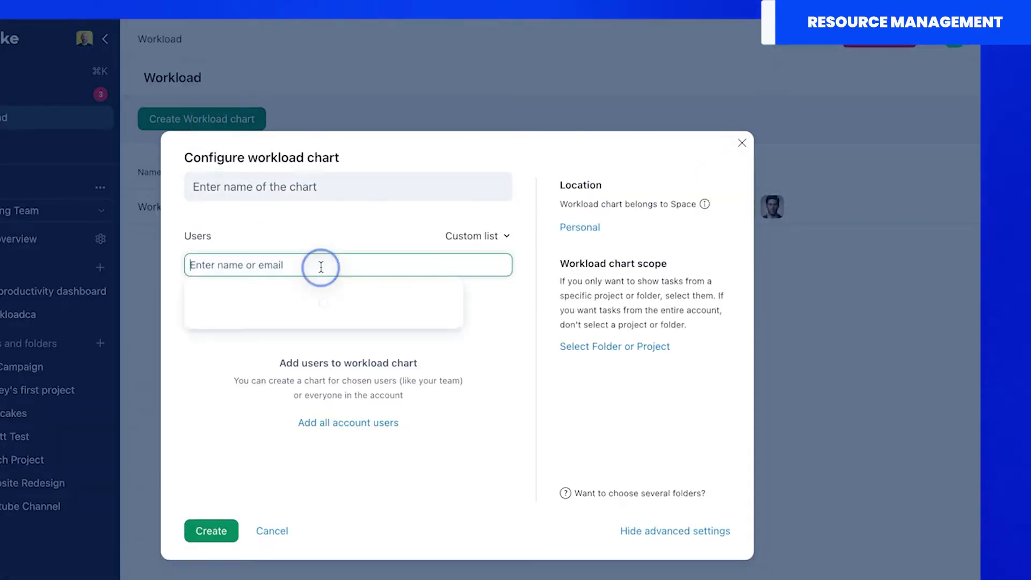
pyautogui.click(490, 380)
pyautogui.click(272, 532)
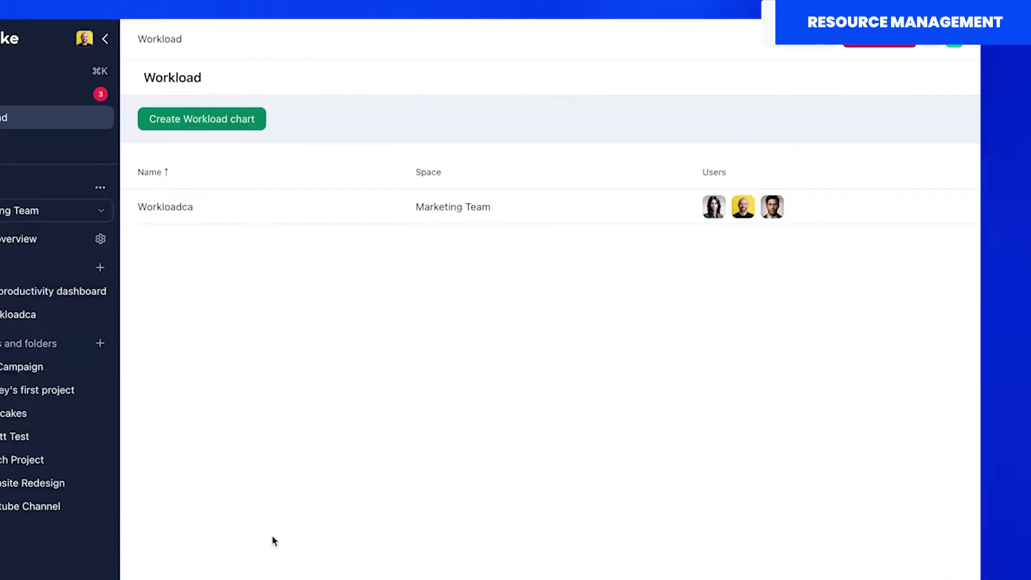
pyautogui.click(200, 211)
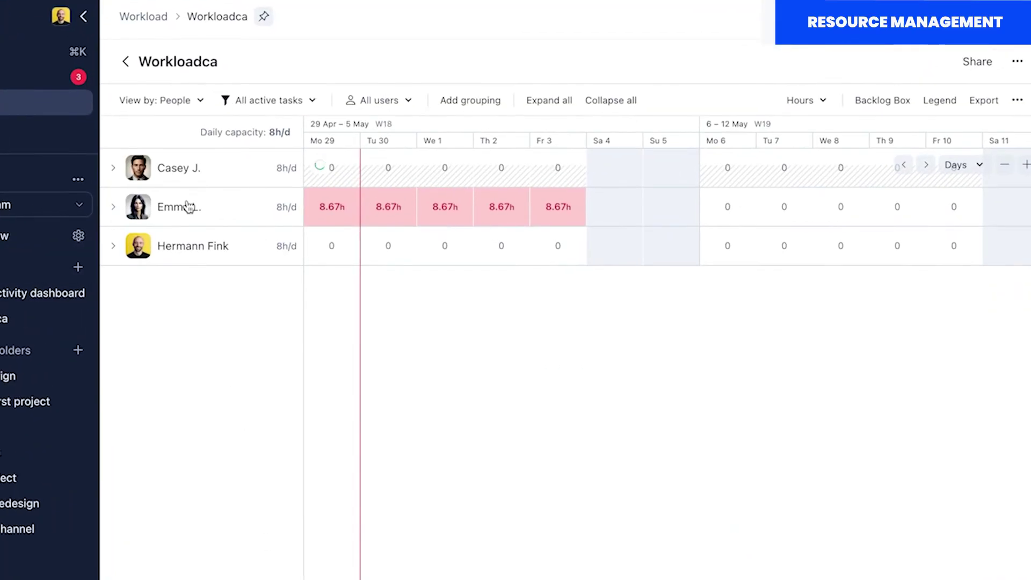
# - Expand all three members' rows and check the top person's allocated effort on 29 Apr
pyautogui.click(113, 171)
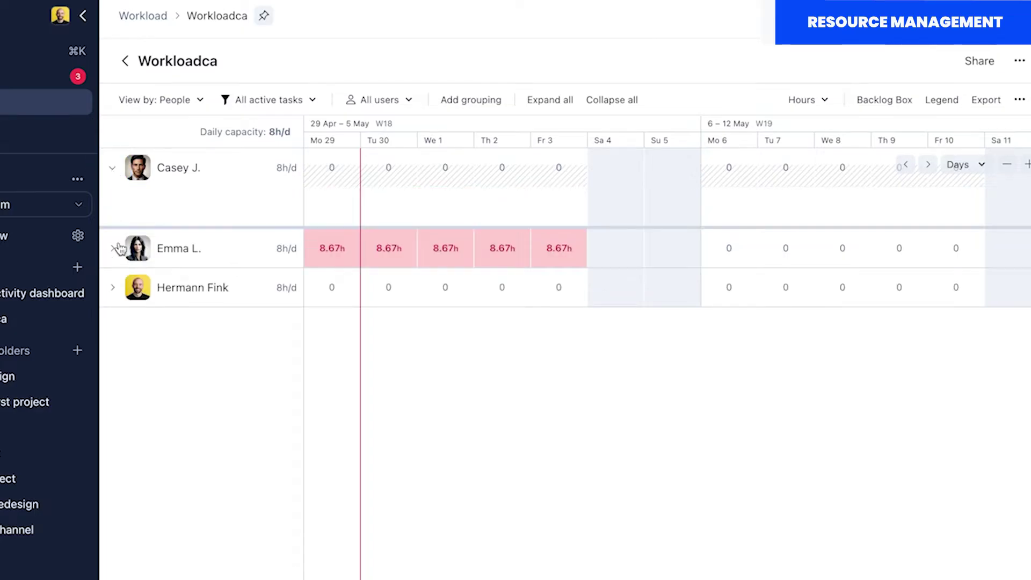
pyautogui.click(118, 248)
pyautogui.click(114, 339)
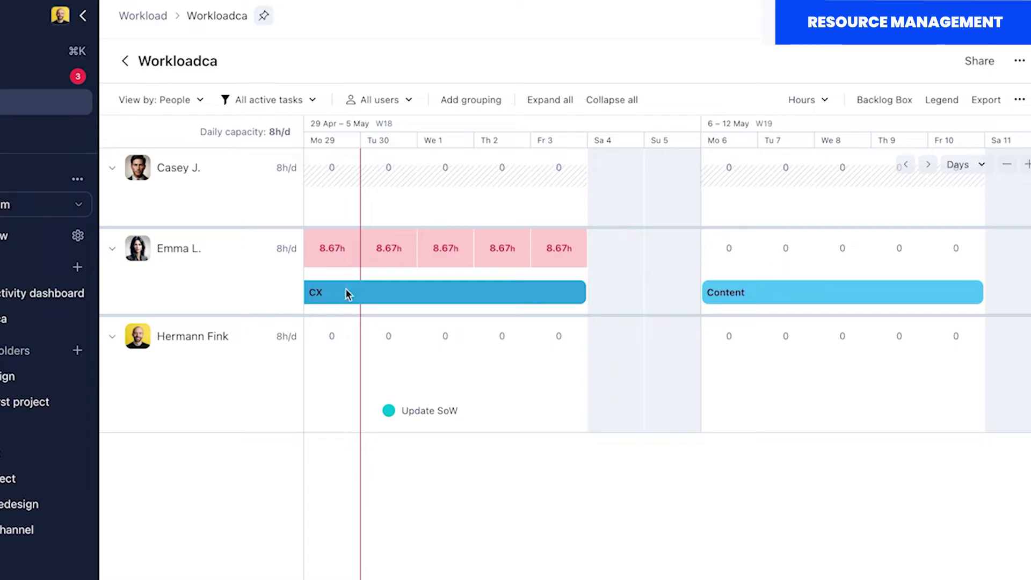
pyautogui.moveTo(411, 289)
pyautogui.click(333, 180)
# - Enable effort on the Content task and set it to 42h
pyautogui.click(803, 292)
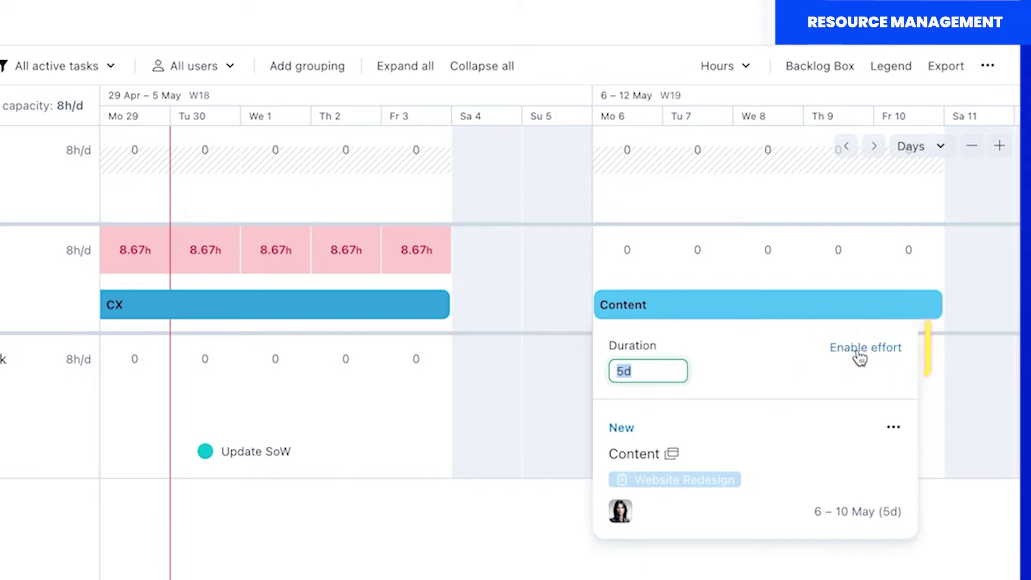
pyautogui.click(883, 350)
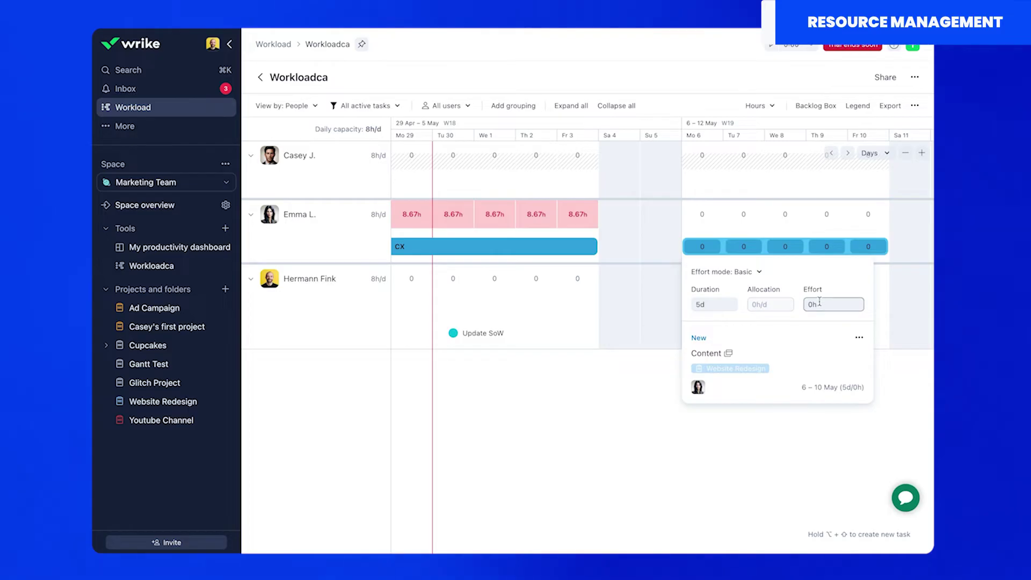
pyautogui.click(819, 303)
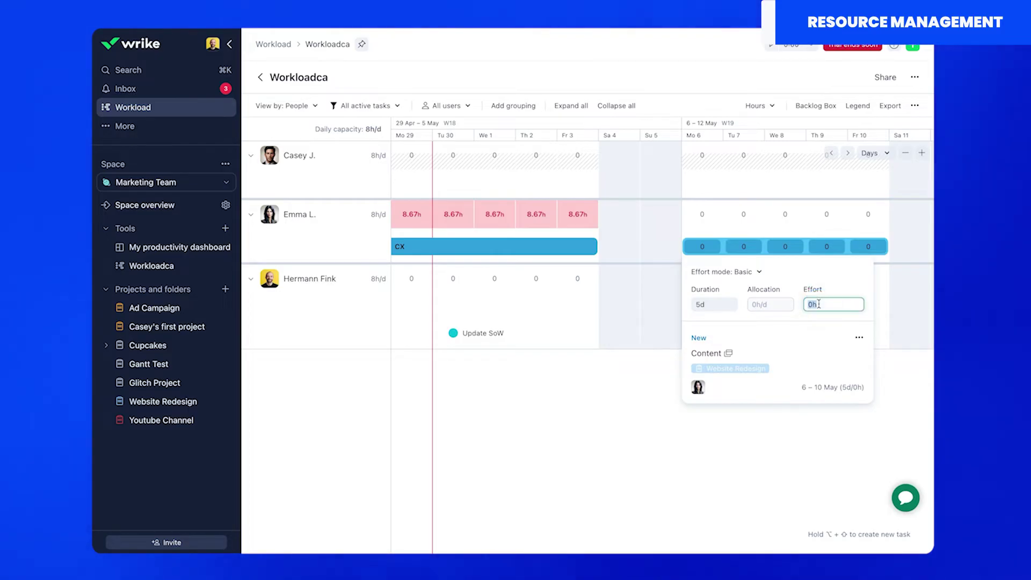
pyautogui.write('42h')
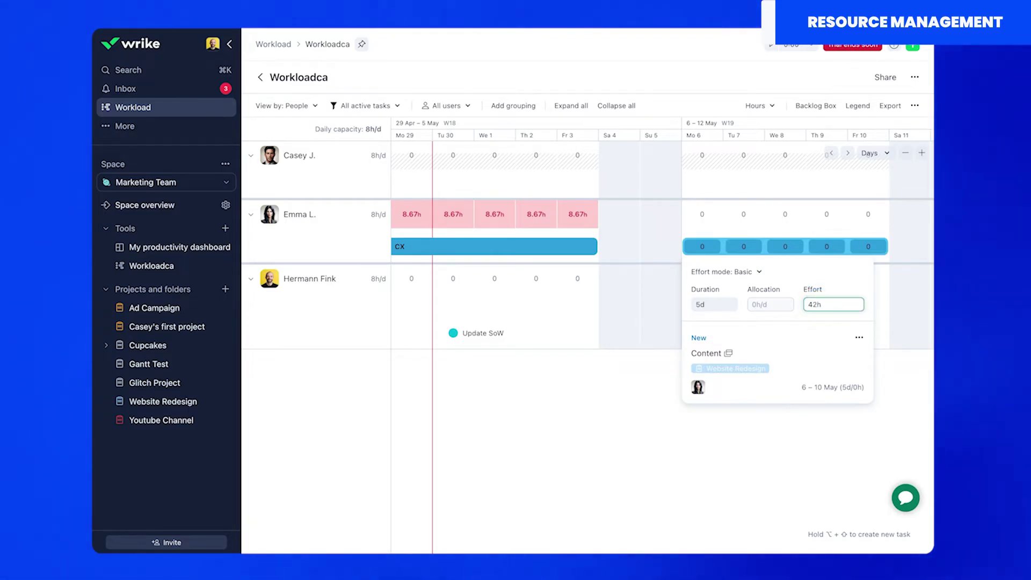
pyautogui.press('Return')
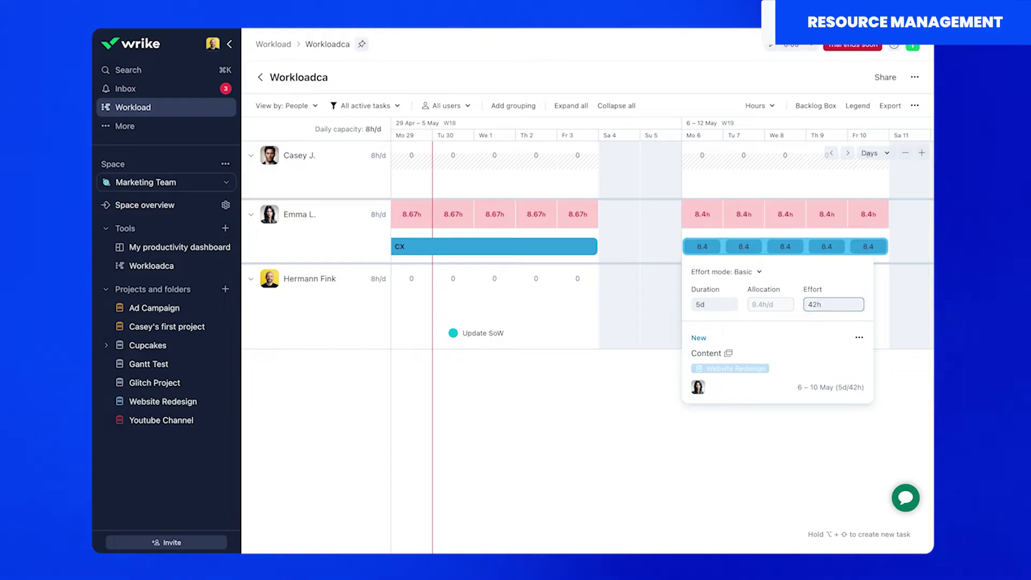
pyautogui.click(699, 236)
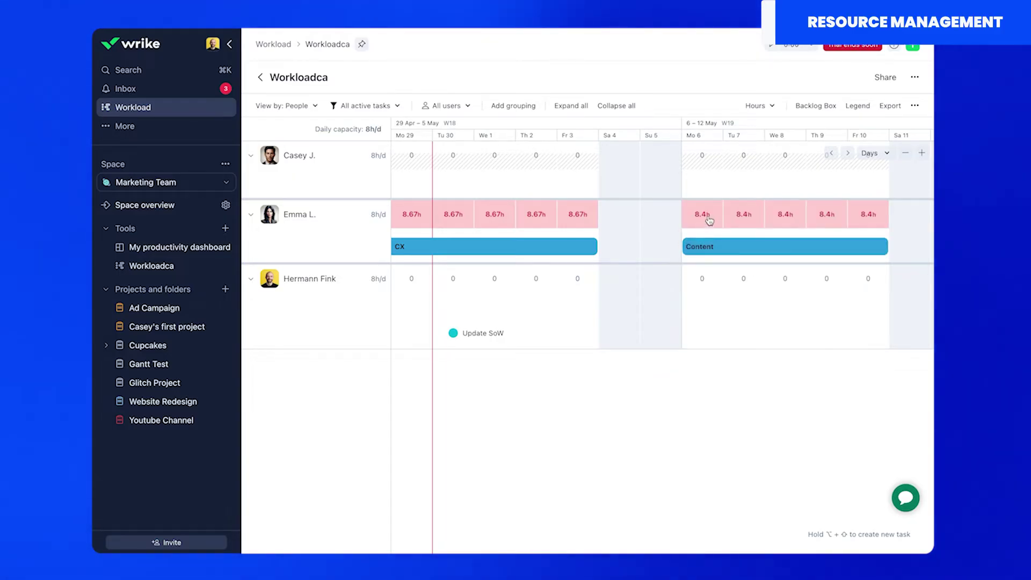
# - Alt-drag the Content bar onto the top person's row, adding them as co-assignee at 4.2h daily
pyautogui.moveTo(719, 249)
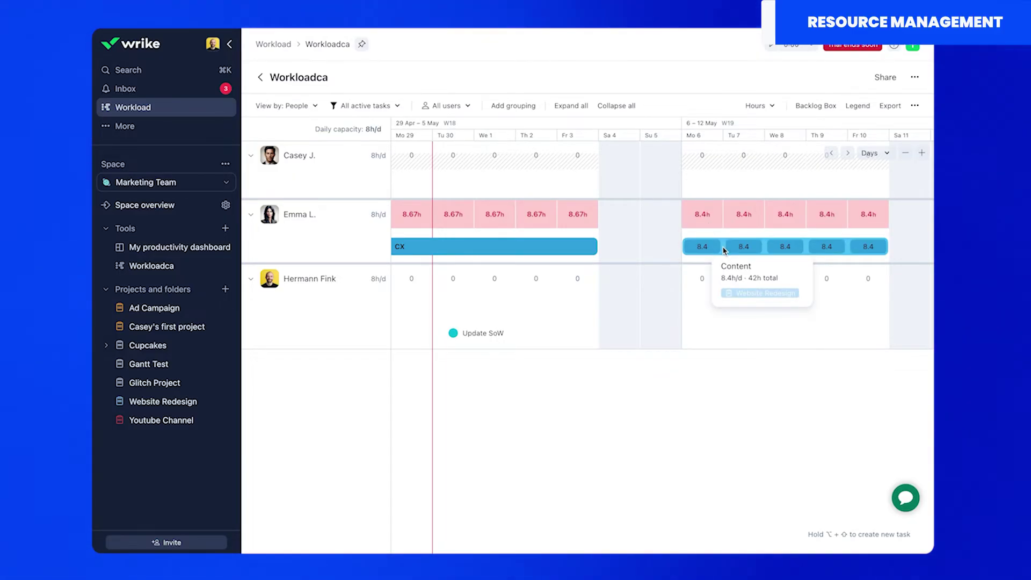
pyautogui.moveTo(724, 250); pyautogui.dragTo(724, 187)
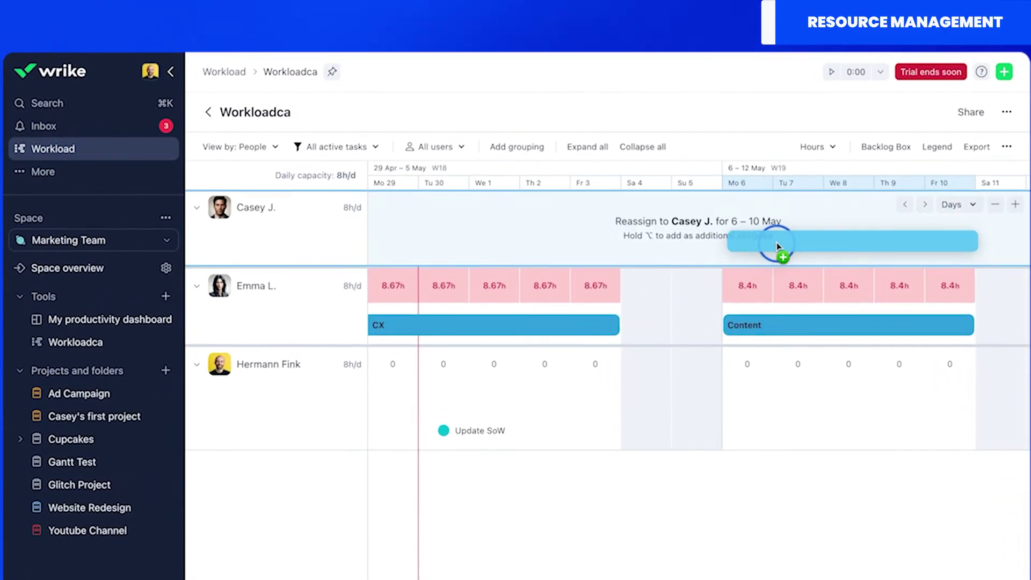
pyautogui.moveTo(777, 246); pyautogui.dragTo(785, 257)
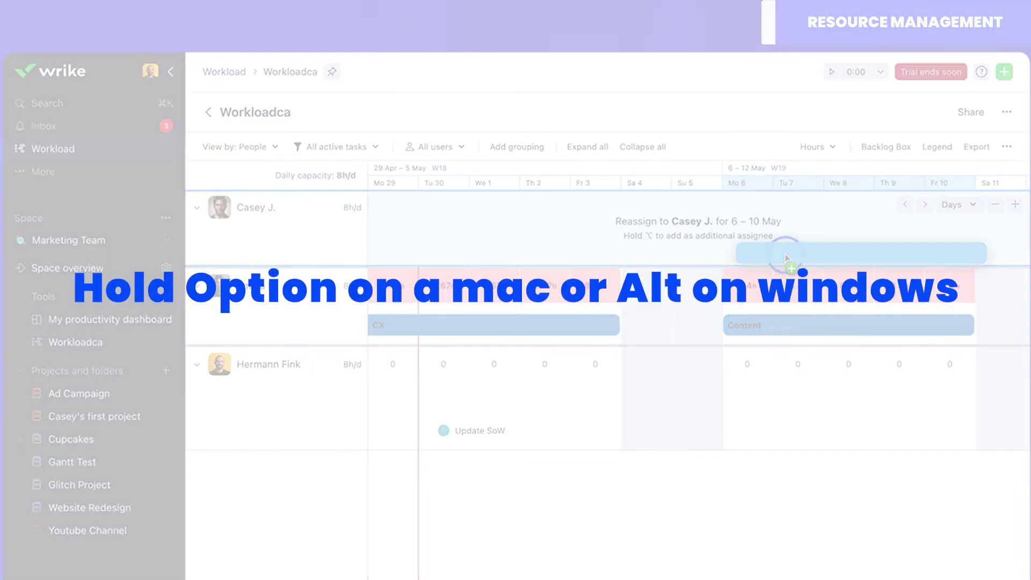
pyautogui.press('alt')
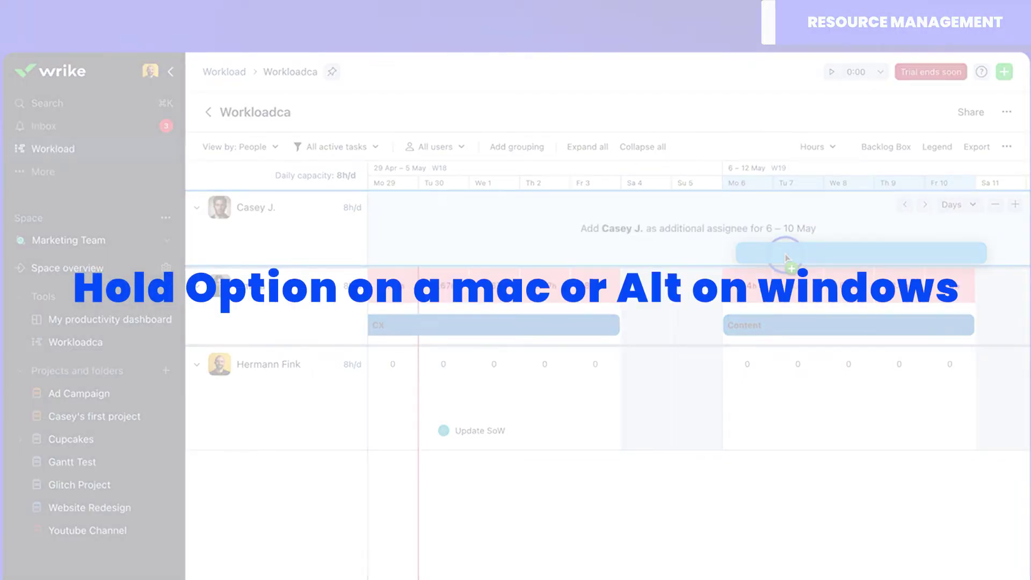
pyautogui.moveTo(785, 258); pyautogui.dragTo(783, 256)
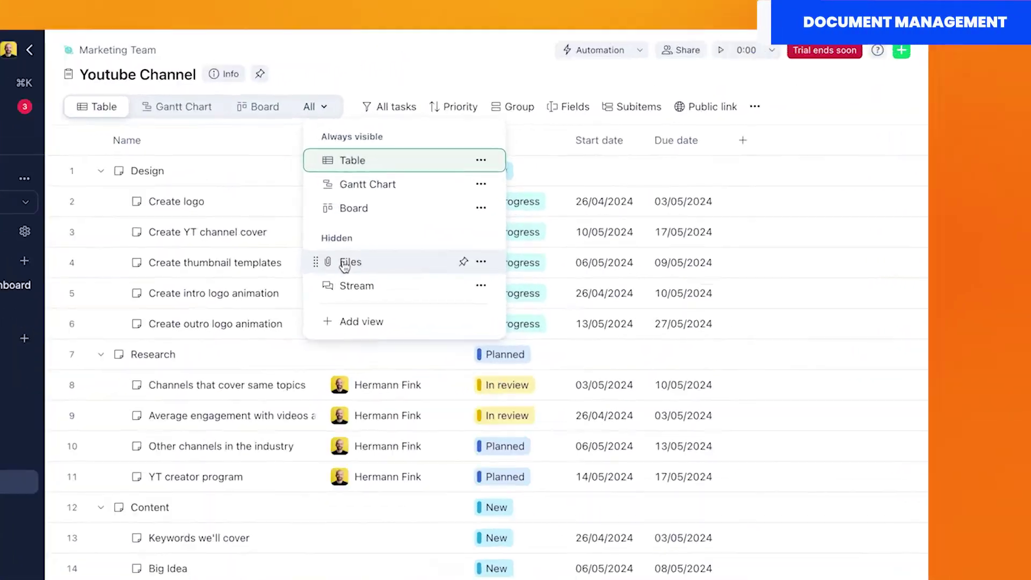
# - Try the hidden Files view and the add-view choices, then reopen the All views dropdown
pyautogui.click(478, 212)
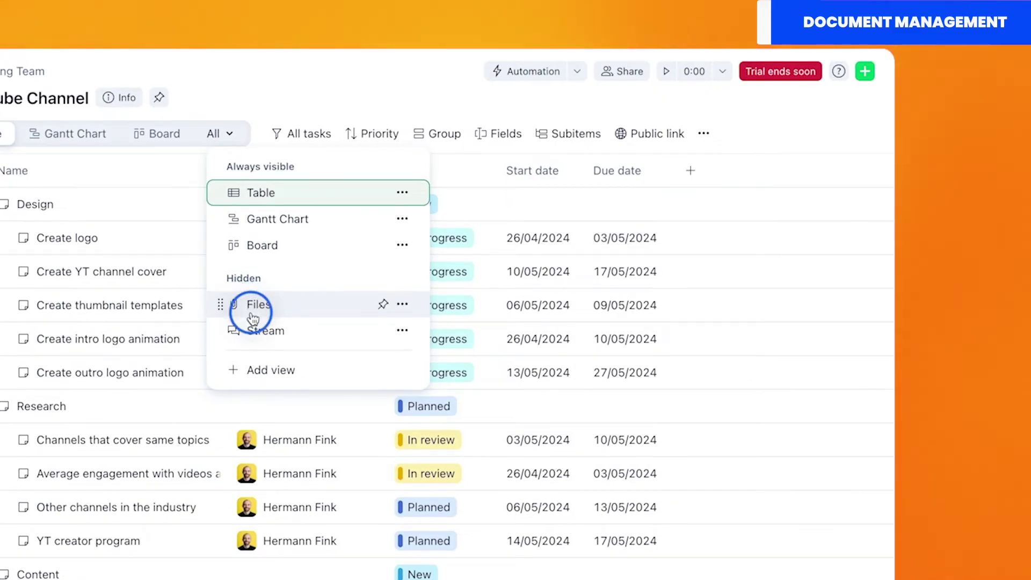
pyautogui.click(244, 376)
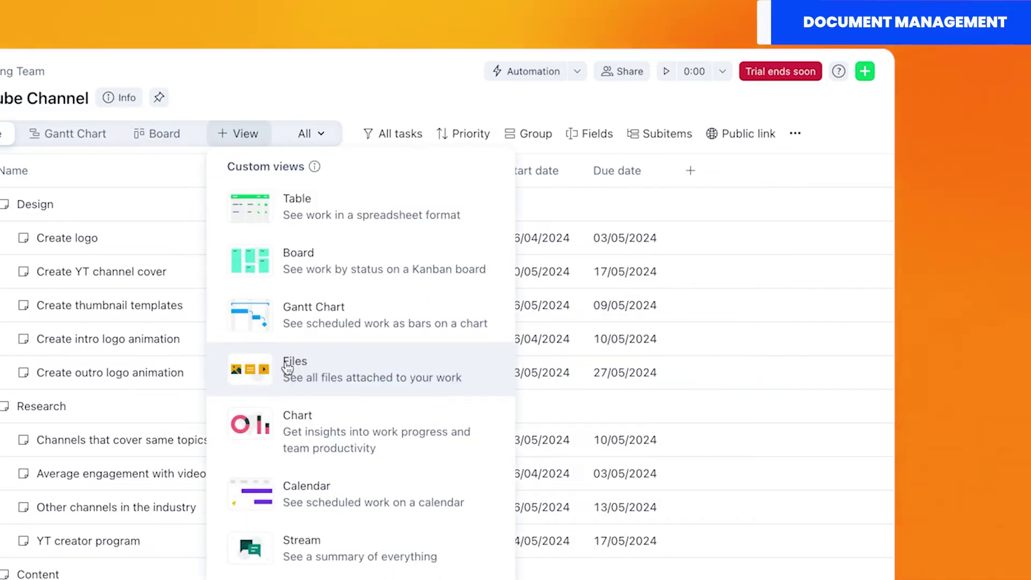
pyautogui.click(322, 138)
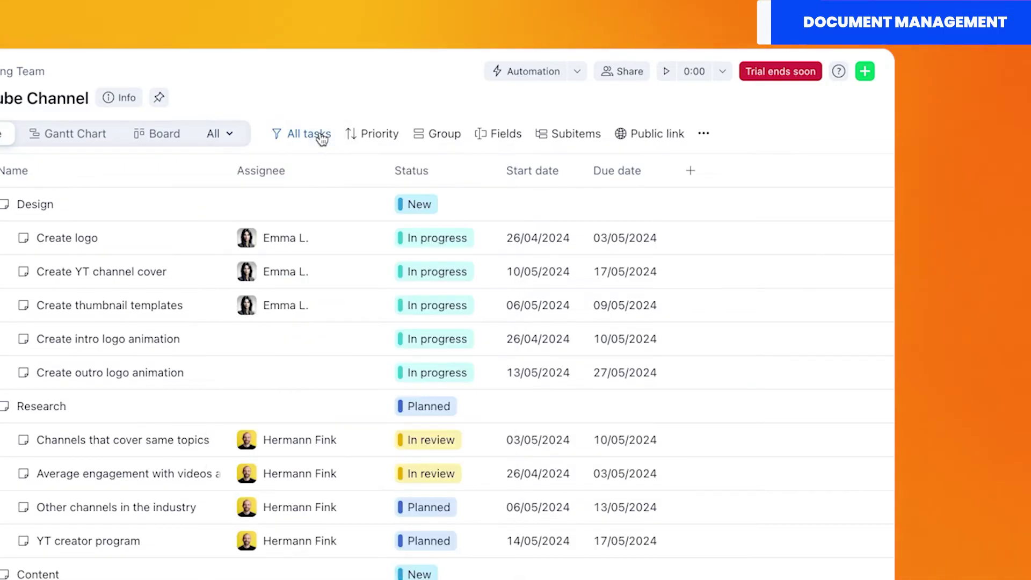
pyautogui.click(233, 135)
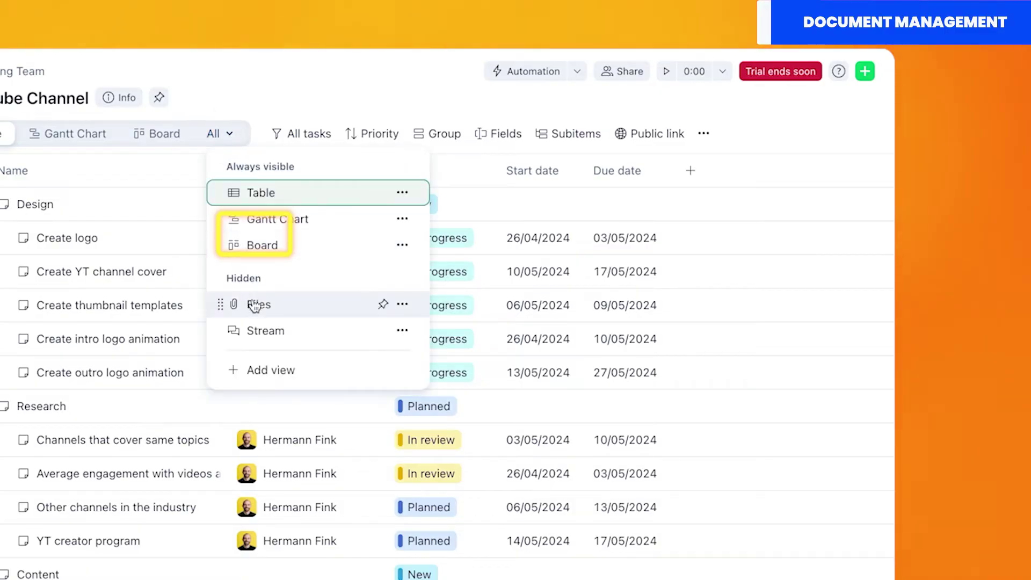
# - Filter the project's files by type to Document and Image
pyautogui.click(819, 448)
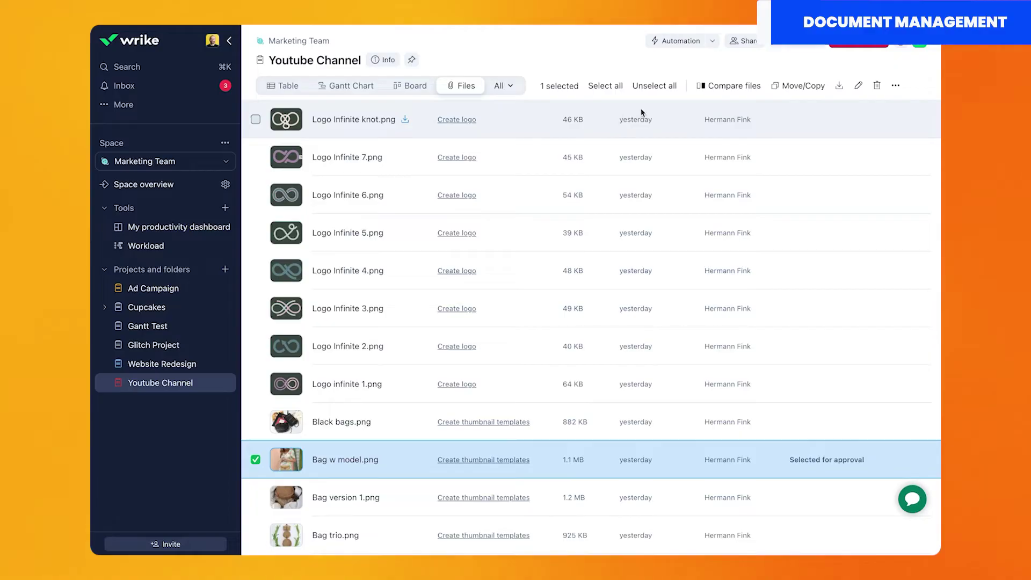
pyautogui.click(654, 85)
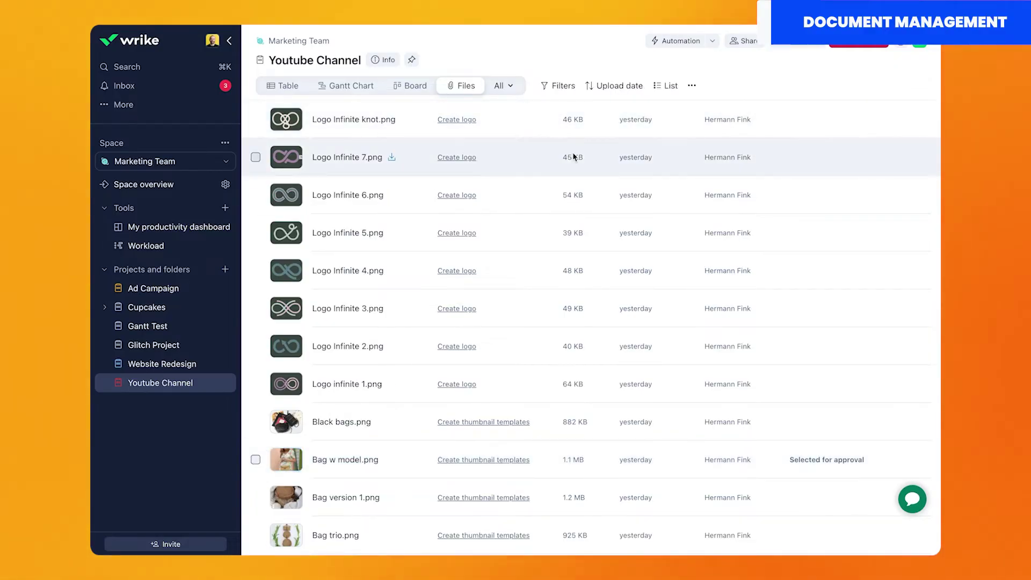
pyautogui.click(474, 104)
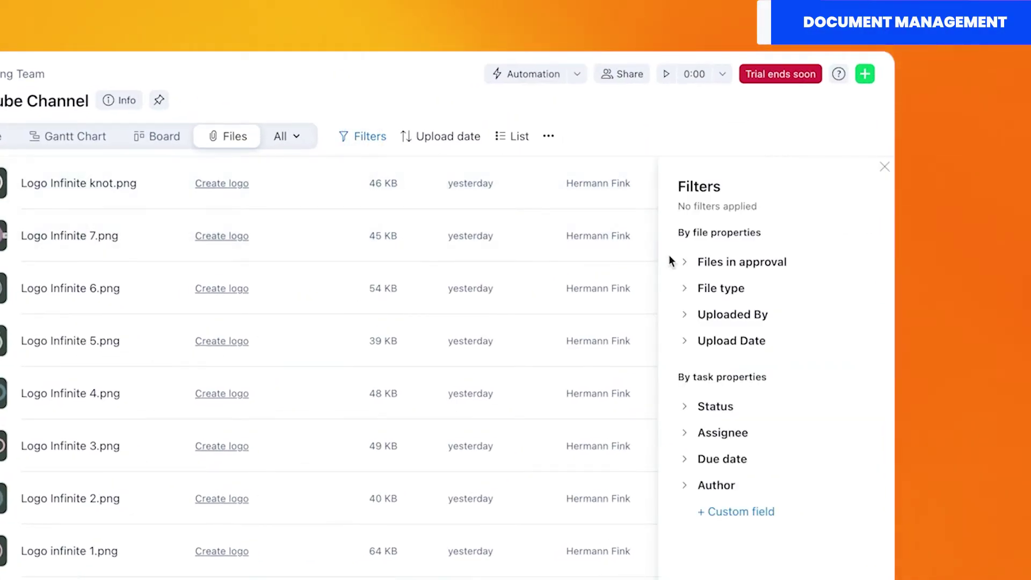
pyautogui.click(686, 262)
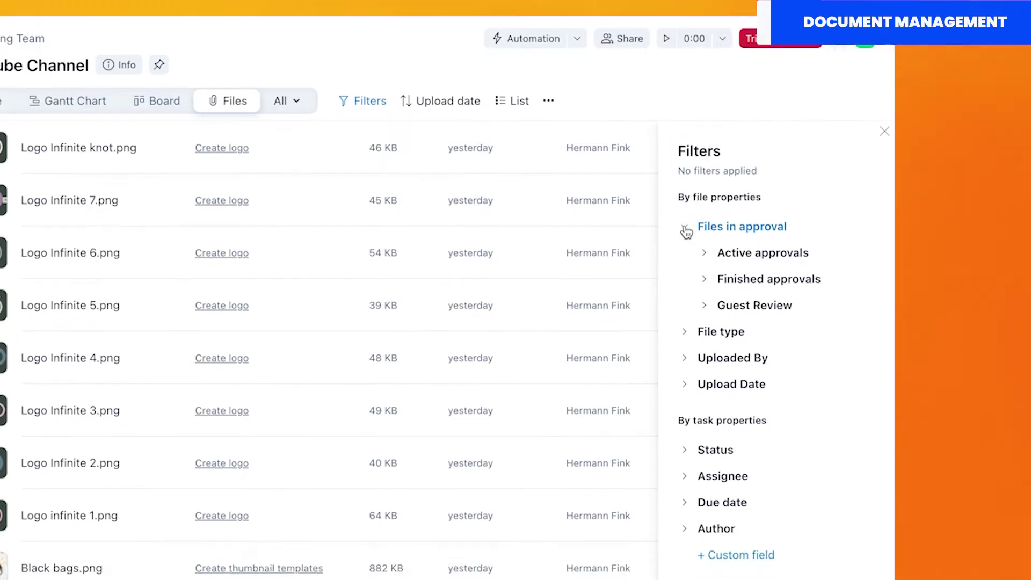
pyautogui.click(685, 192)
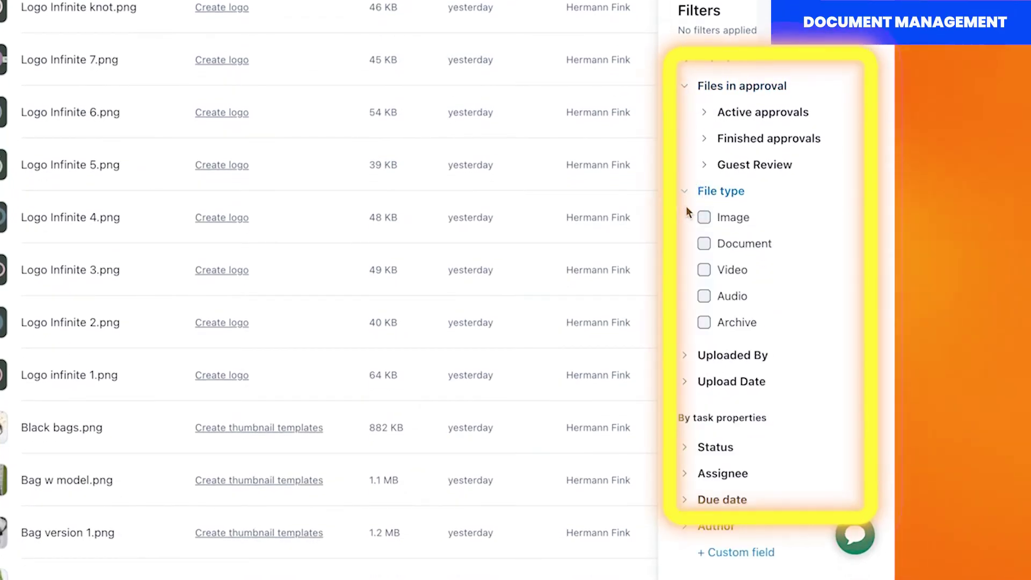
pyautogui.click(703, 243)
pyautogui.click(703, 217)
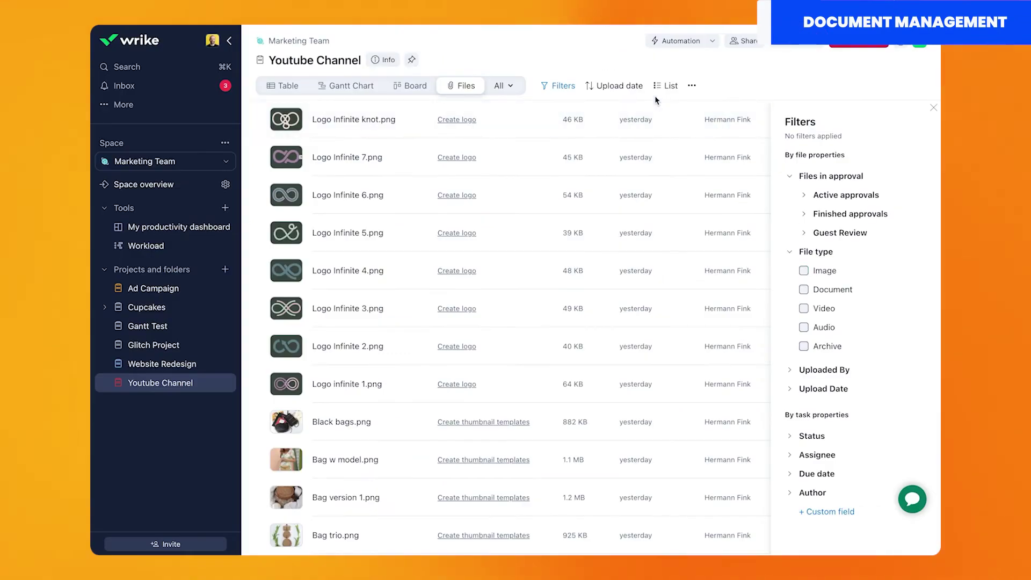
pyautogui.click(551, 85)
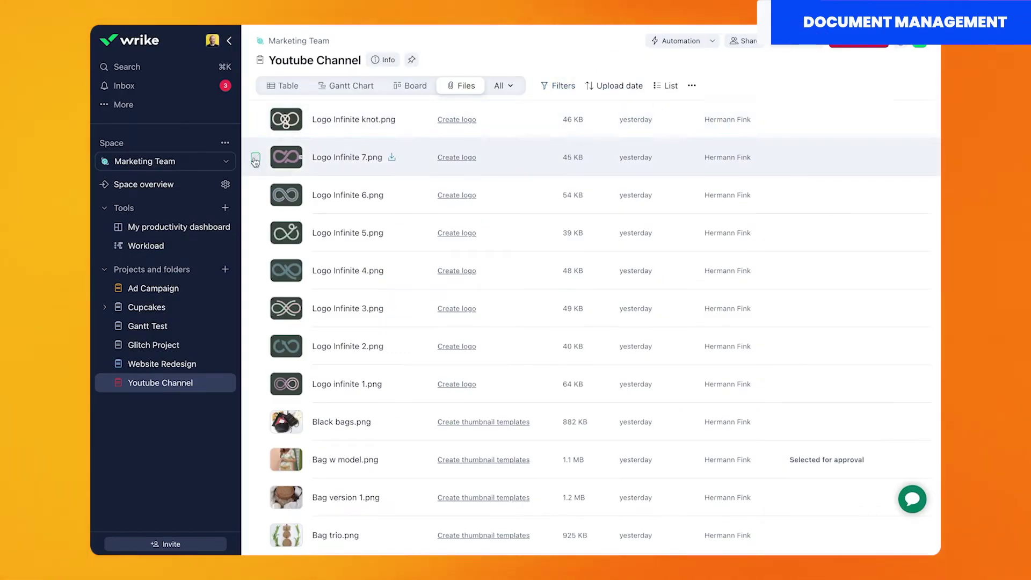
# - Compare Logo Infinite 7.png and Logo Infinite 3.png side by side
pyautogui.click(255, 157)
pyautogui.click(256, 309)
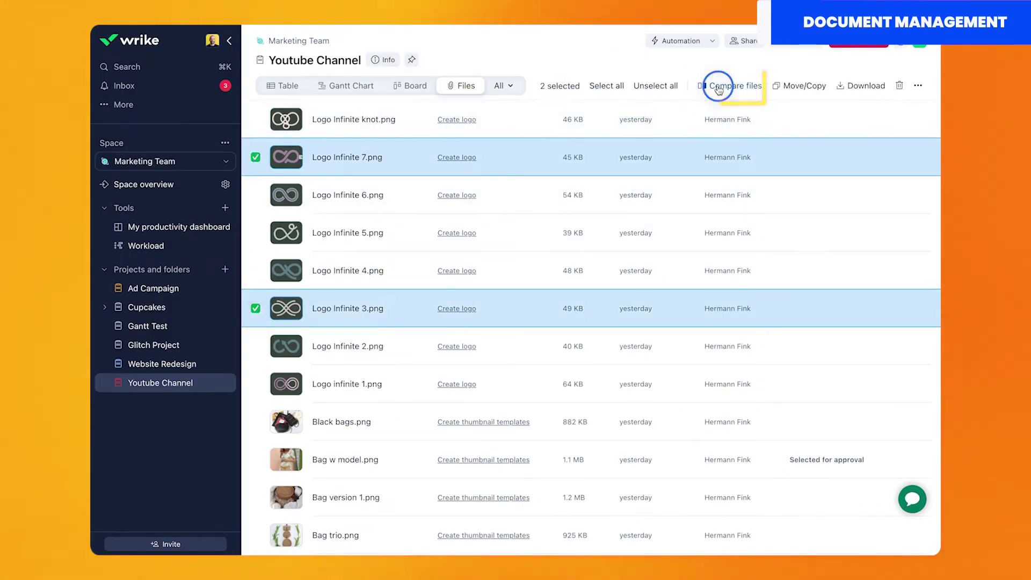
pyautogui.click(722, 86)
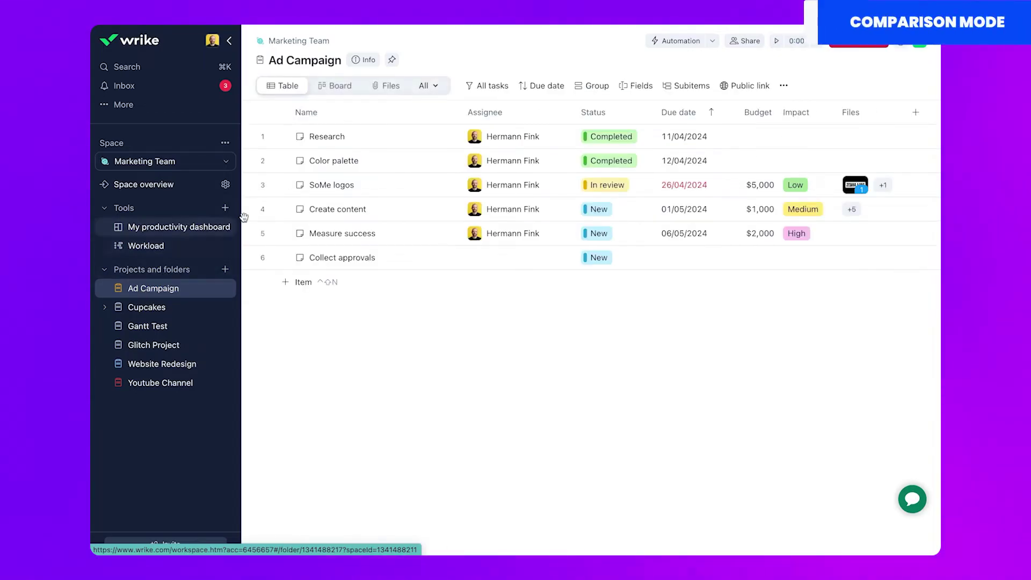
# - Open Logo black background.png from the SoMe logos task's Files section in the viewer
pyautogui.click(328, 187)
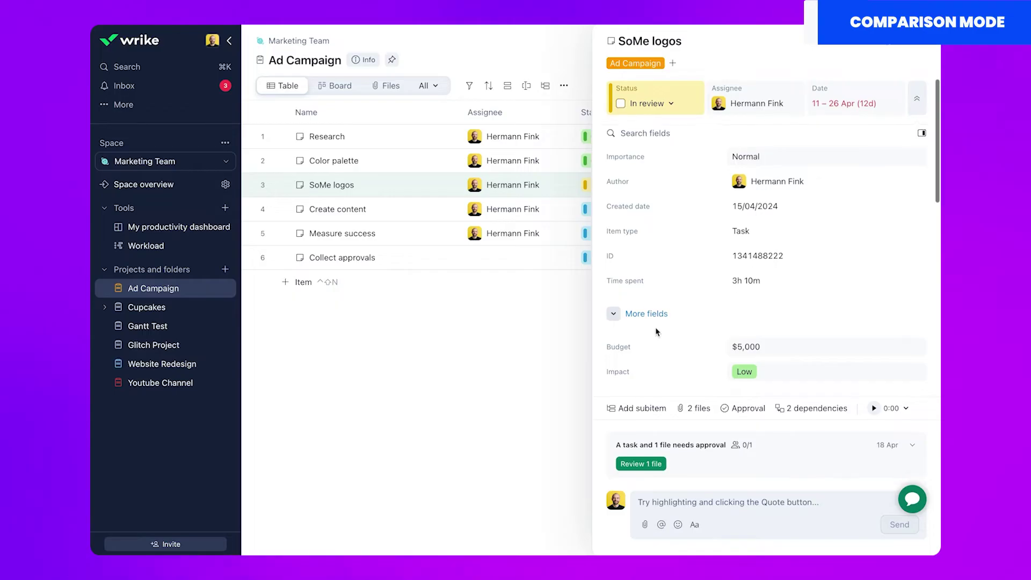
pyautogui.scroll(-4, 656, 332)
pyautogui.scroll(-9, 656, 332)
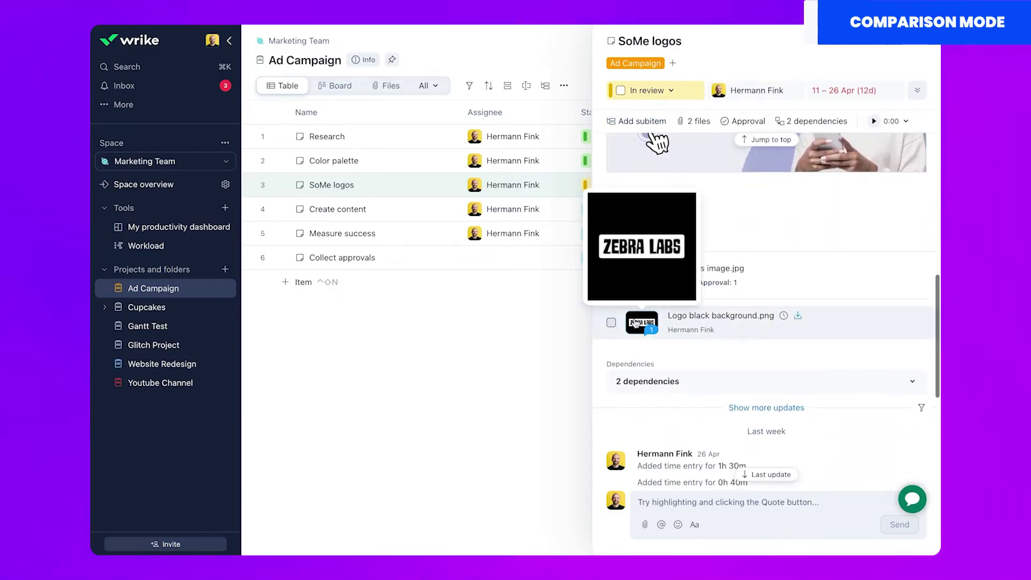
pyautogui.click(650, 322)
# - Compare the logo's current version with Version 1, then switch the comparison to Overlay
pyautogui.click(747, 41)
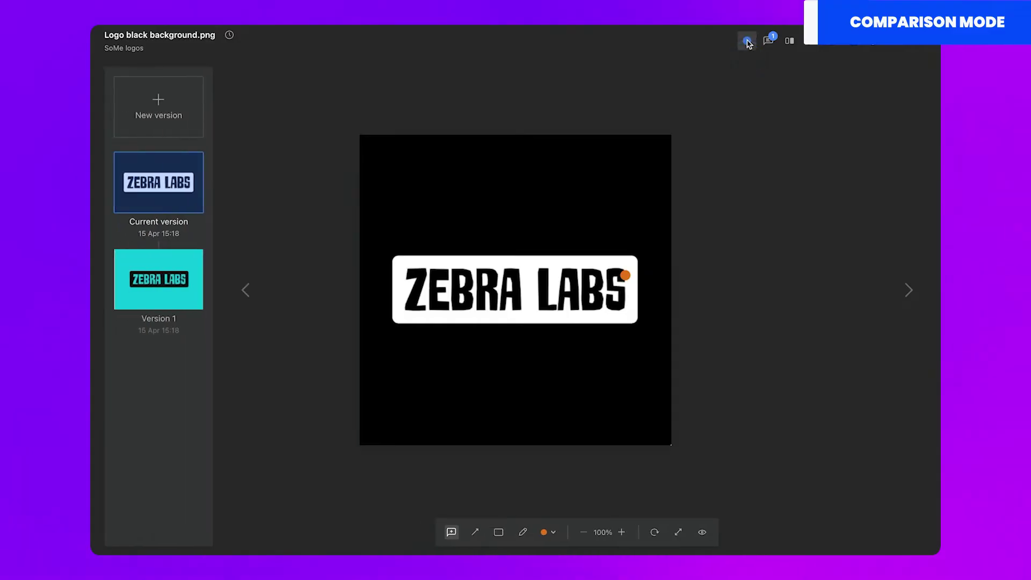
pyautogui.moveTo(197, 187)
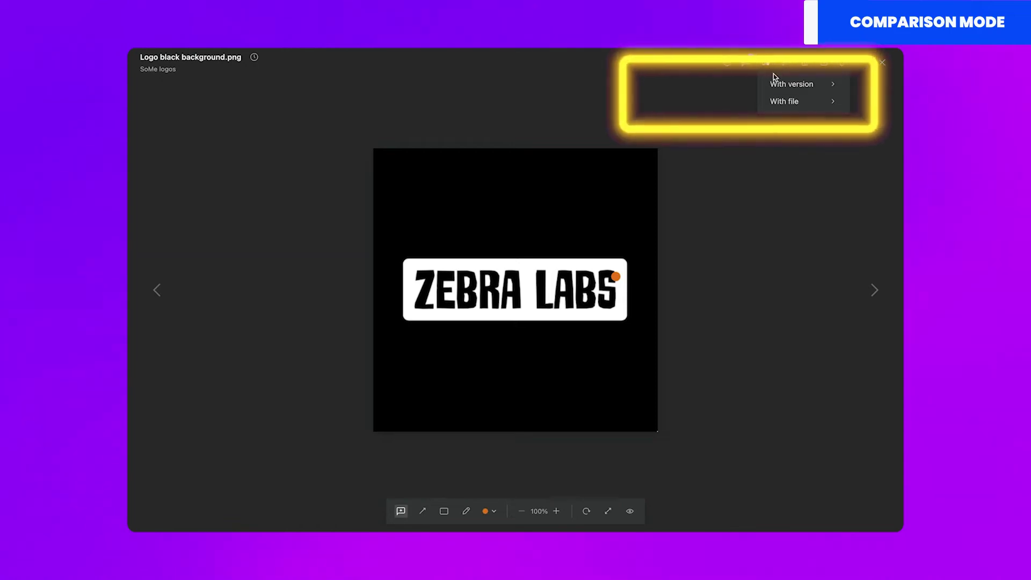
pyautogui.moveTo(780, 85)
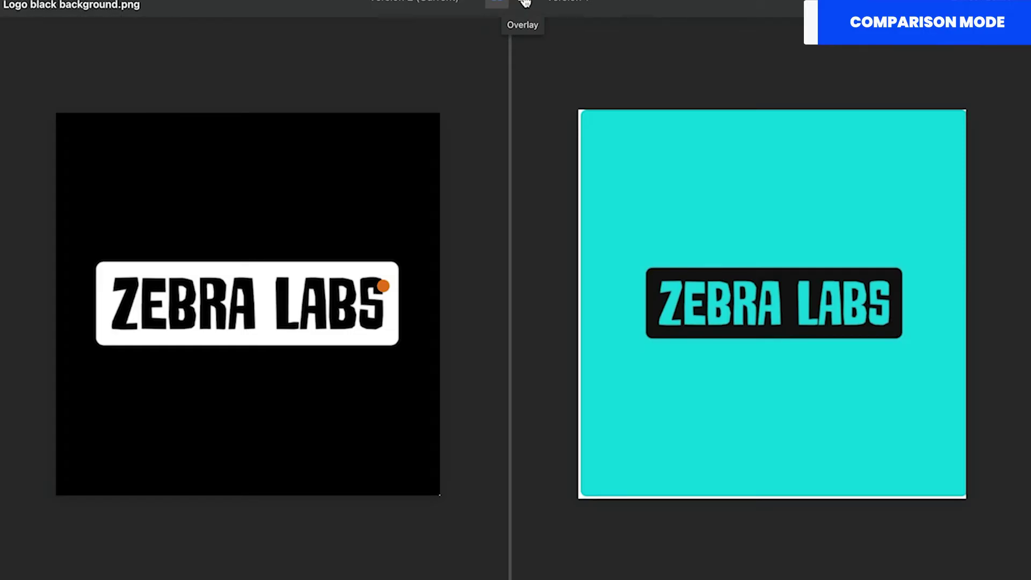
pyautogui.click(526, 2)
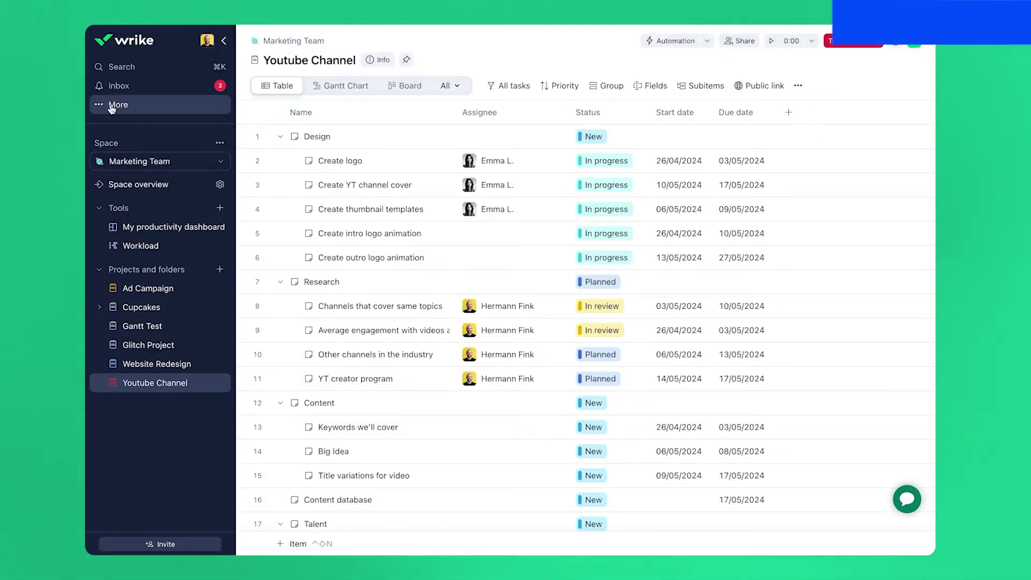
# - Unhide Workload through More > Customize menu, then open the project's All views list
pyautogui.click(111, 107)
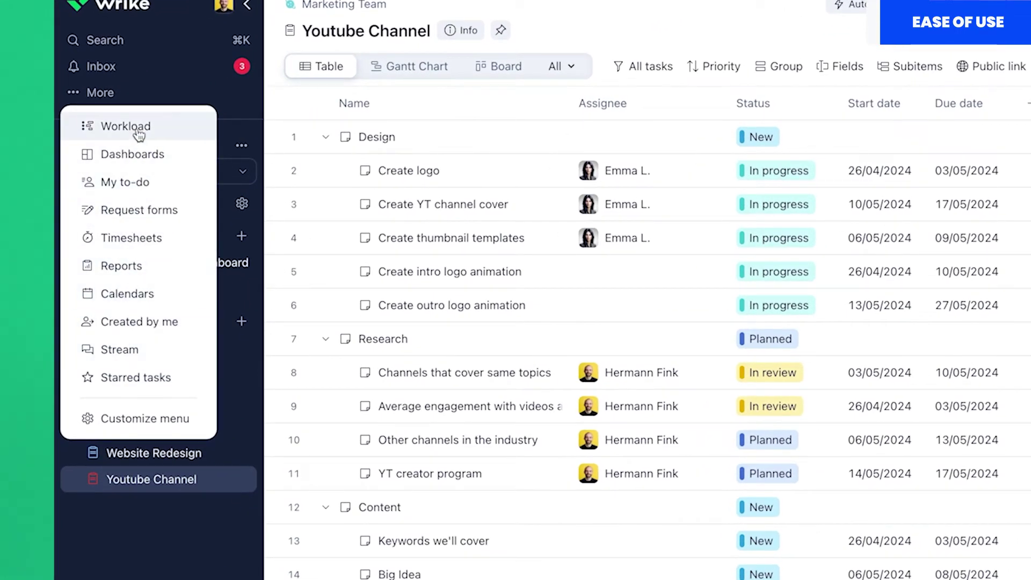
pyautogui.click(125, 429)
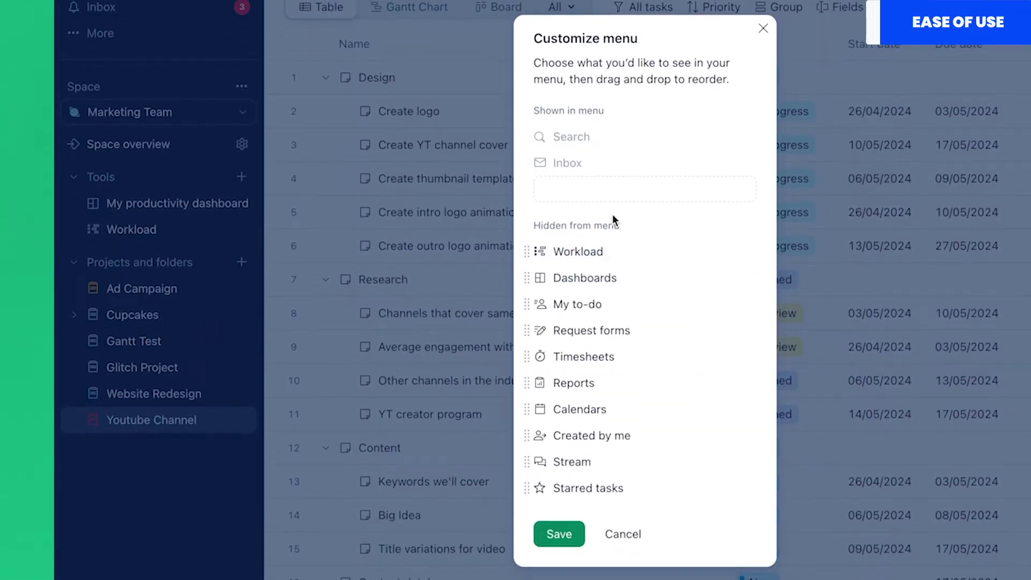
pyautogui.moveTo(608, 260)
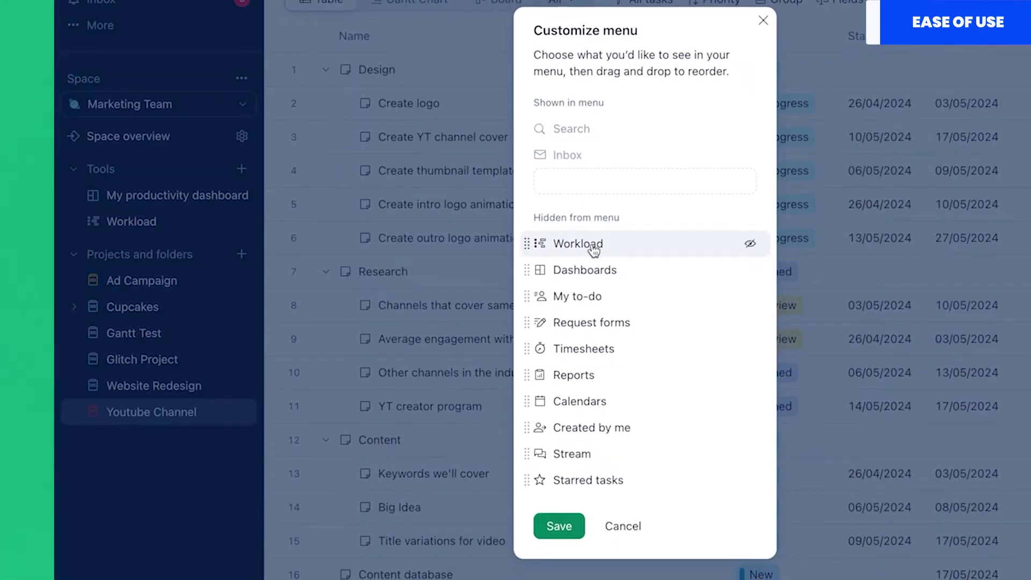
pyautogui.click(751, 247)
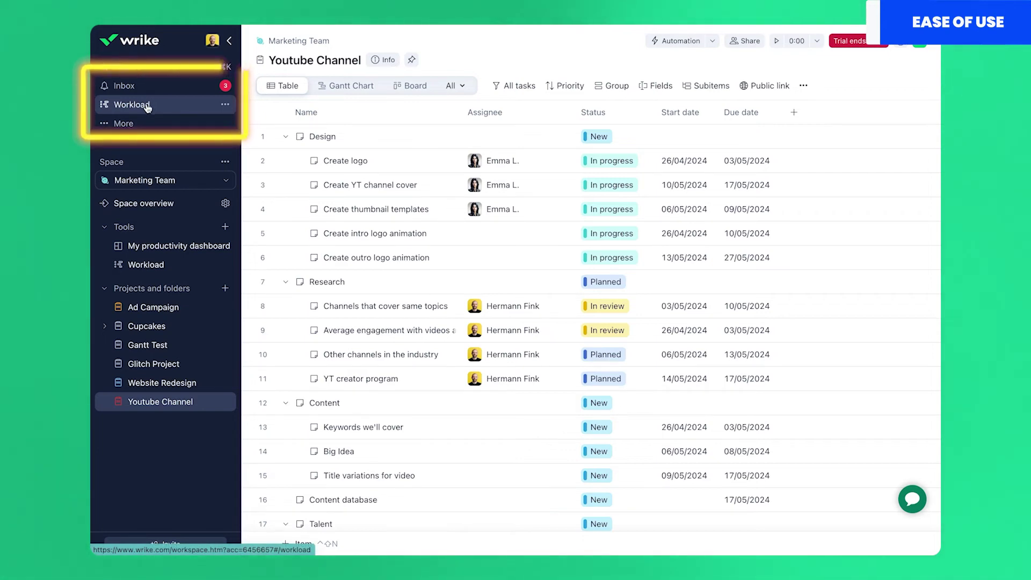
pyautogui.click(463, 88)
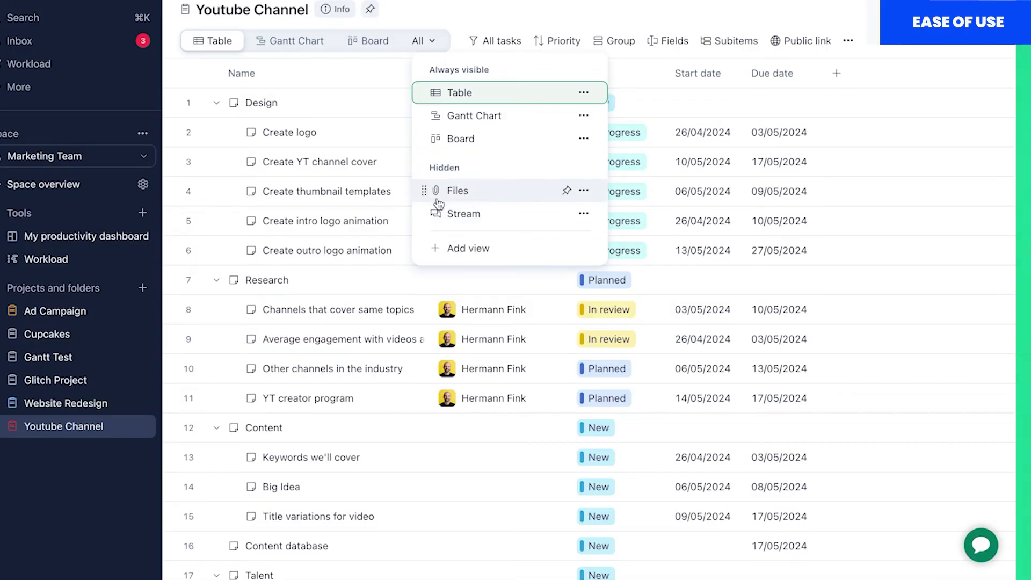
# - Close the views list and review context options for the Youtube Channel project and YT creator program task
pyautogui.click(431, 42)
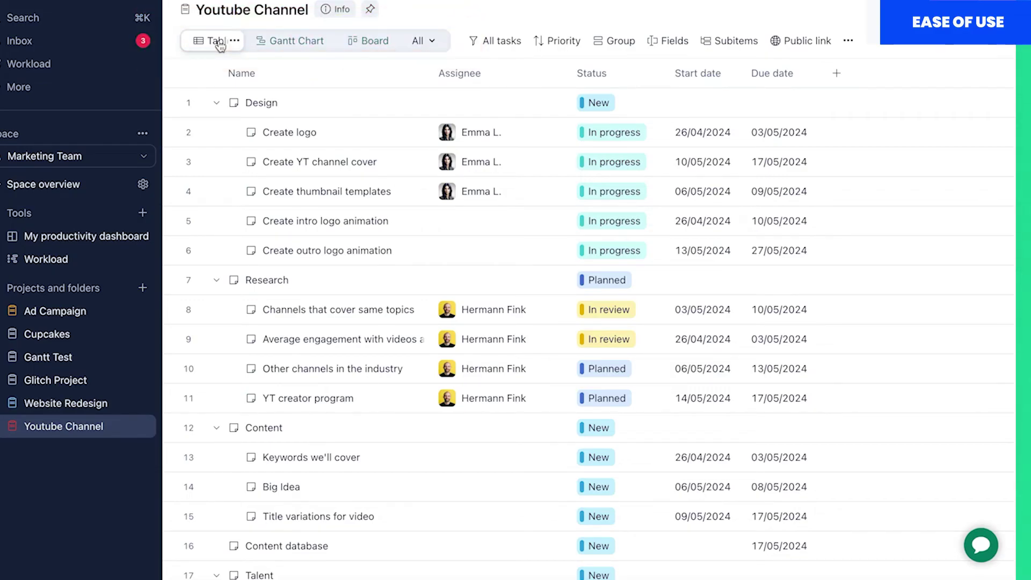
pyautogui.rightClick(84, 432)
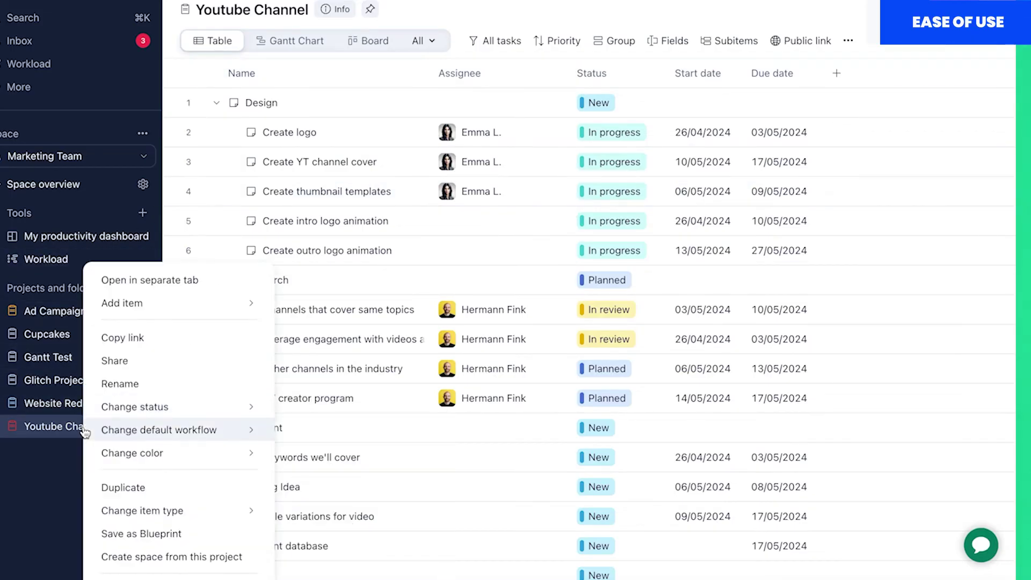
pyautogui.moveTo(252, 411)
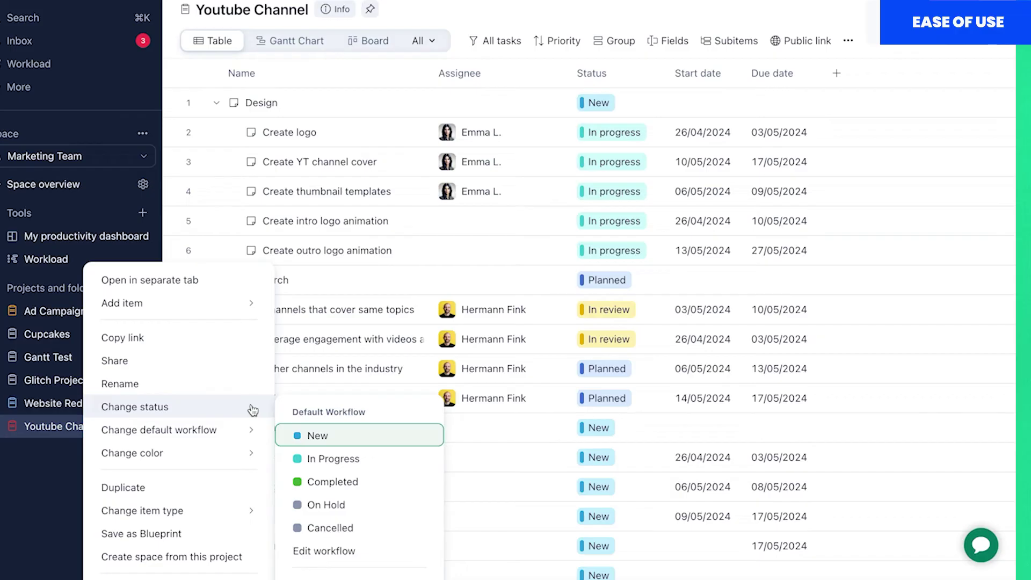
pyautogui.moveTo(253, 434)
pyautogui.moveTo(309, 441)
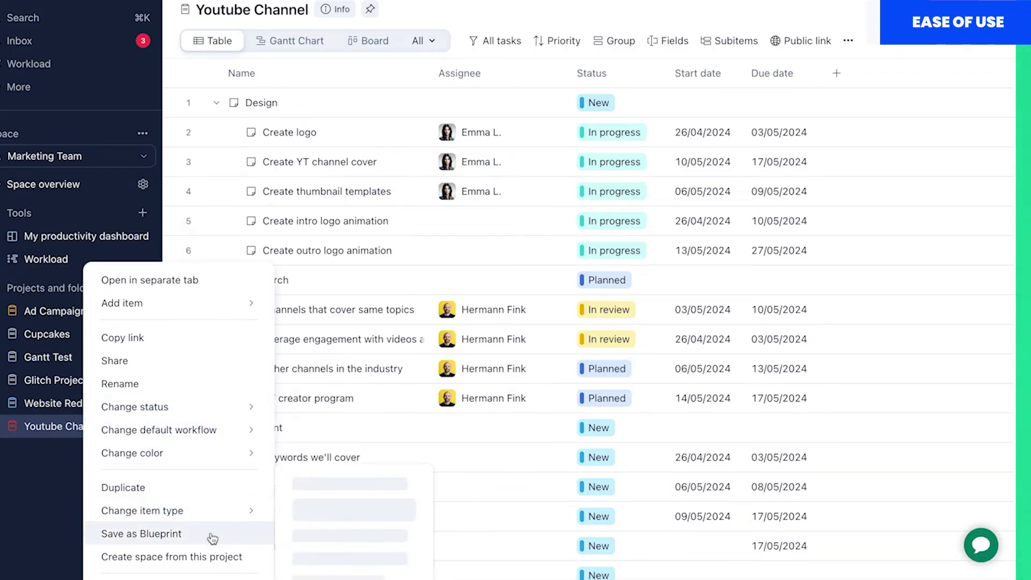
pyautogui.click(56, 502)
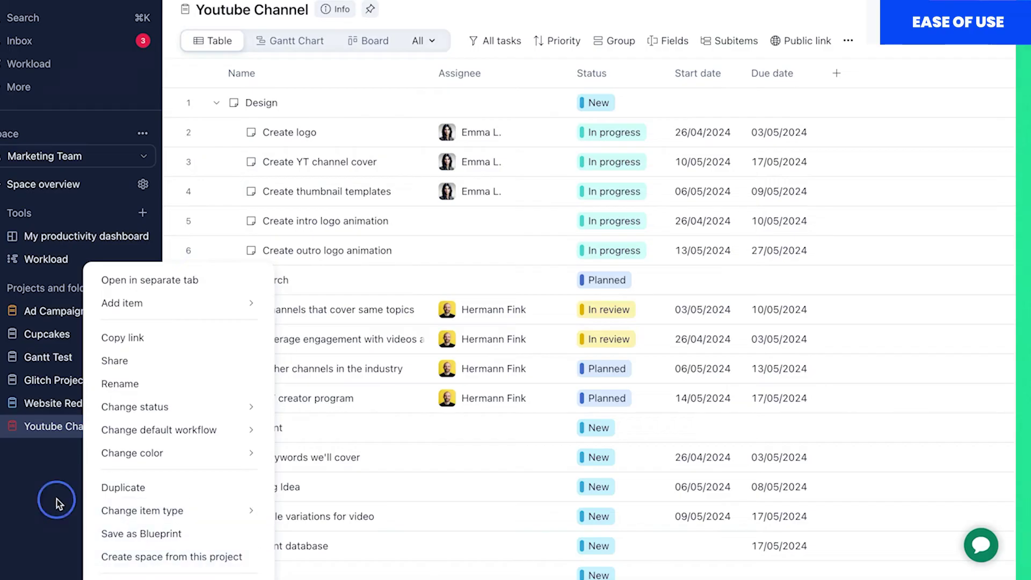
pyautogui.rightClick(286, 401)
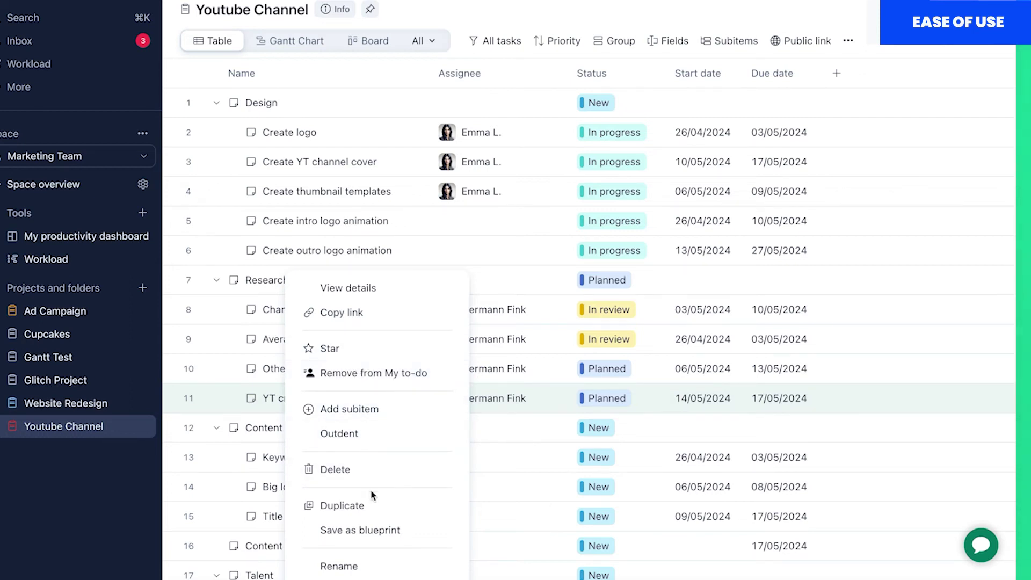
pyautogui.moveTo(371, 578)
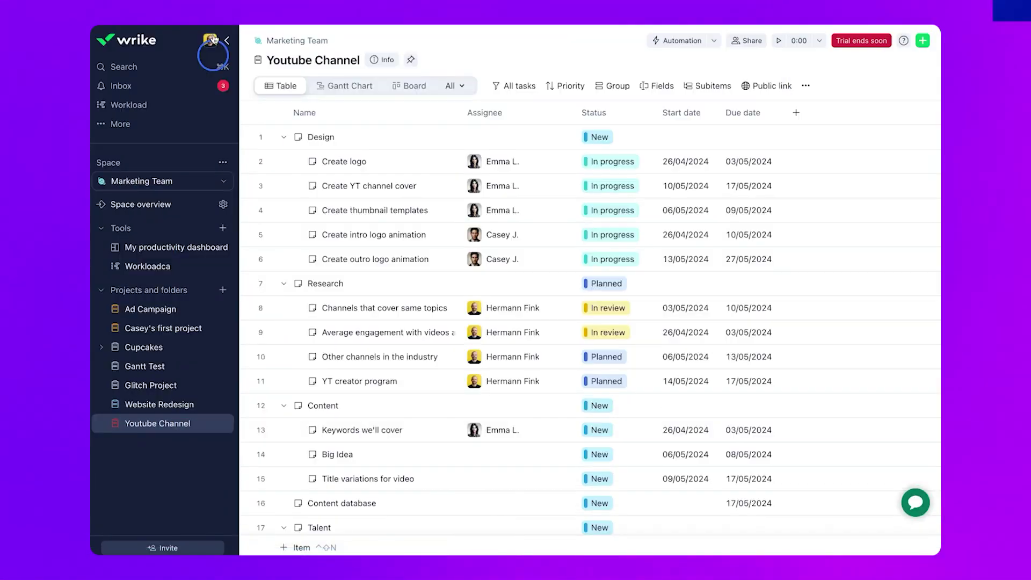
# - Open Apps & Integrations from the avatar menu, browse Collaboration and Recommended, and view Google Calendar via Wrike Sync
pyautogui.click(211, 41)
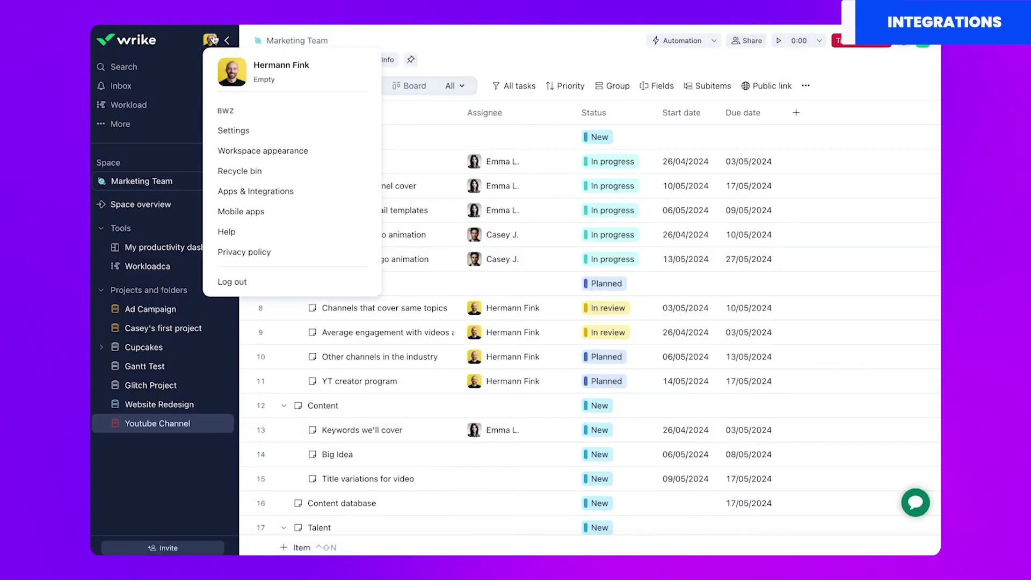
pyautogui.click(274, 194)
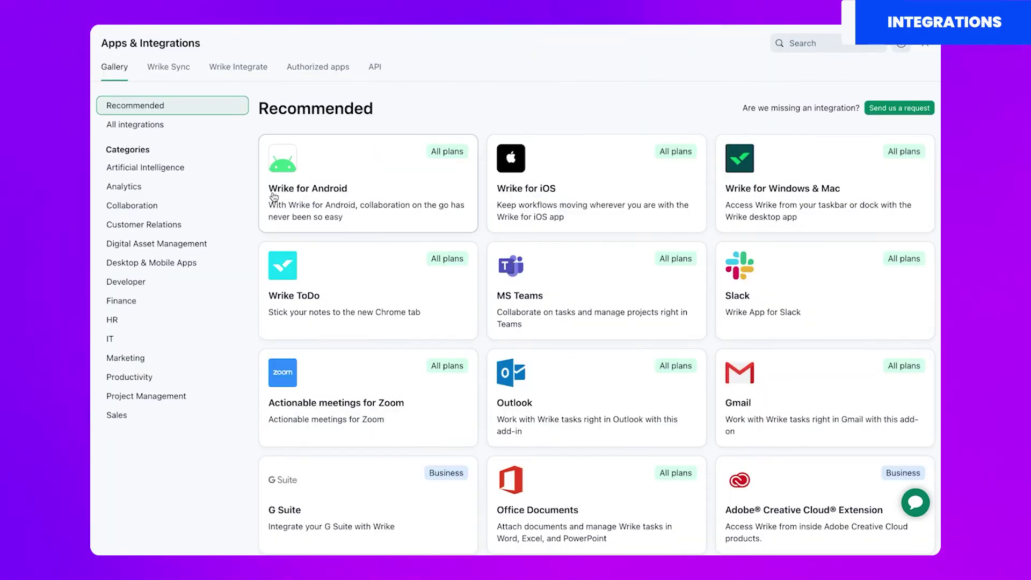
pyautogui.click(160, 208)
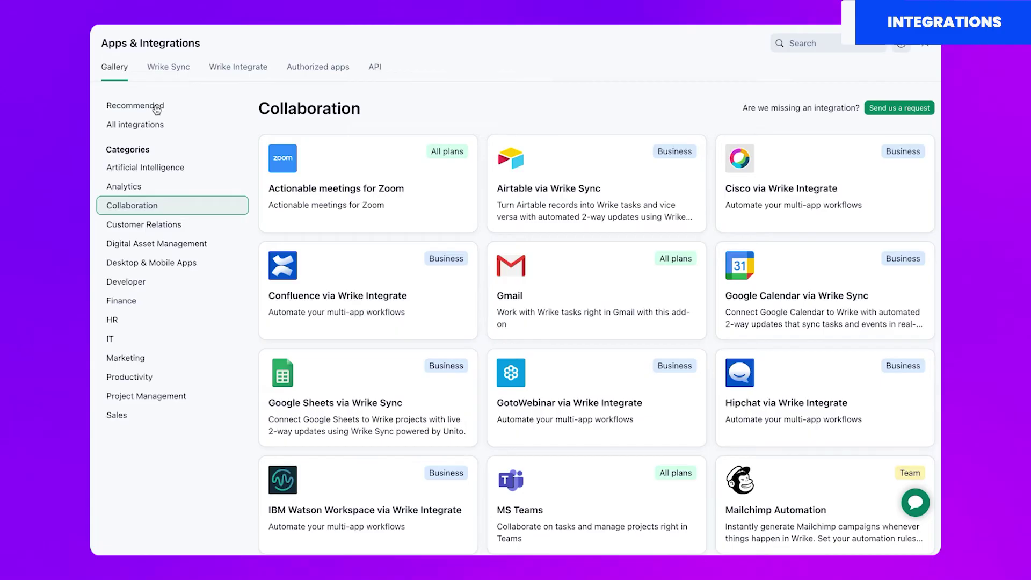
pyautogui.click(157, 115)
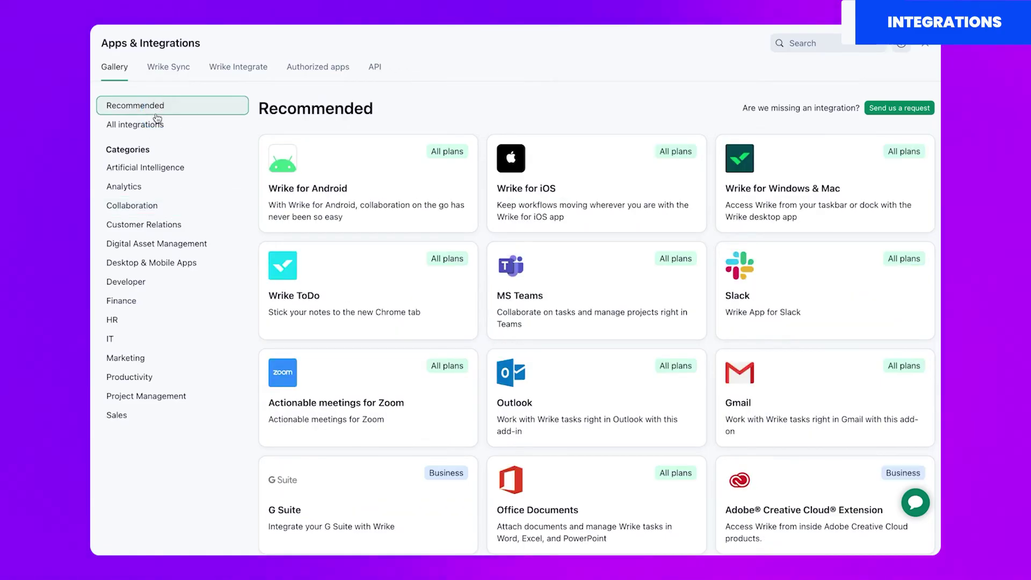
pyautogui.scroll(-8, 481, 314)
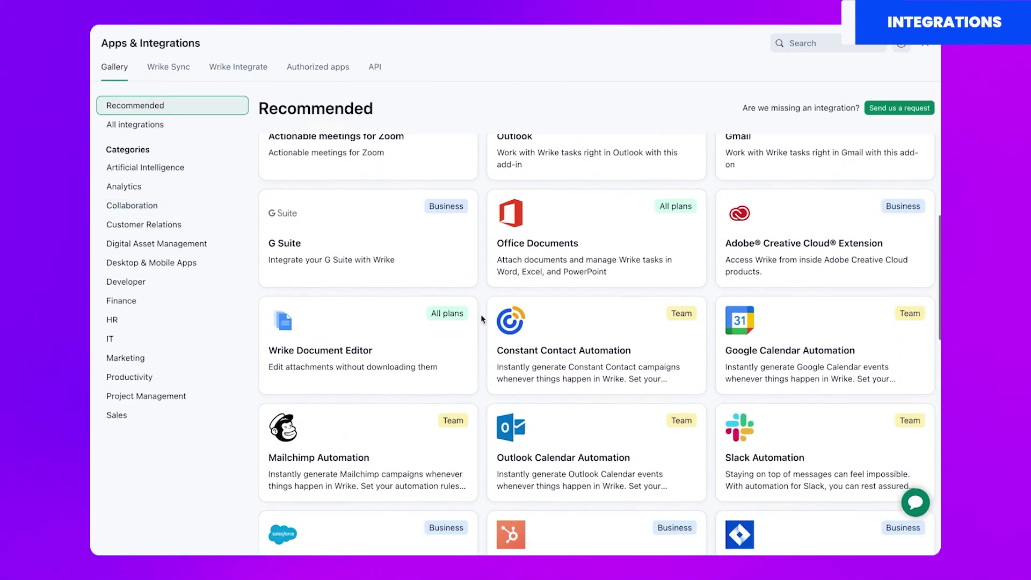
pyautogui.scroll(-8, 481, 314)
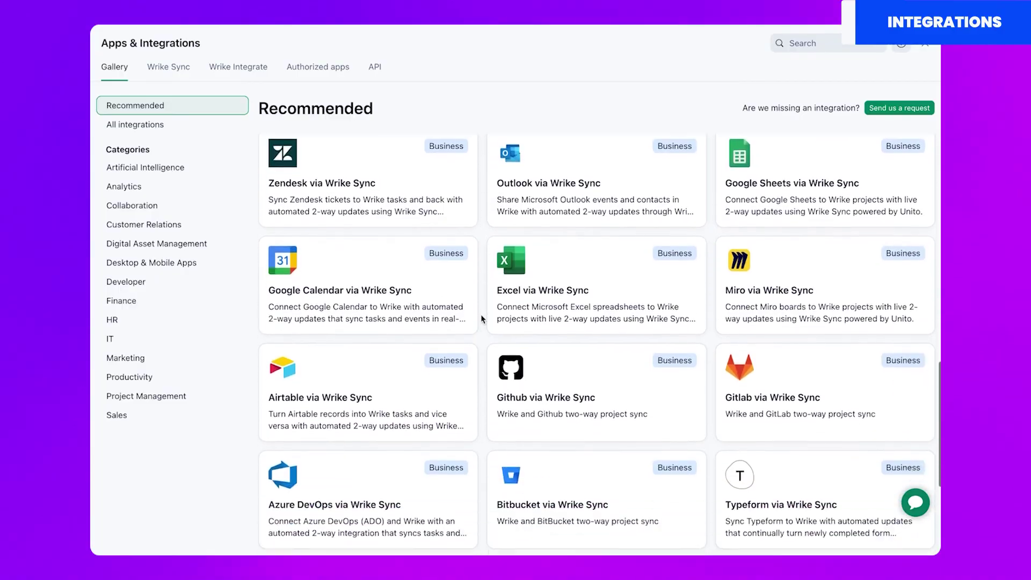
pyautogui.click(403, 227)
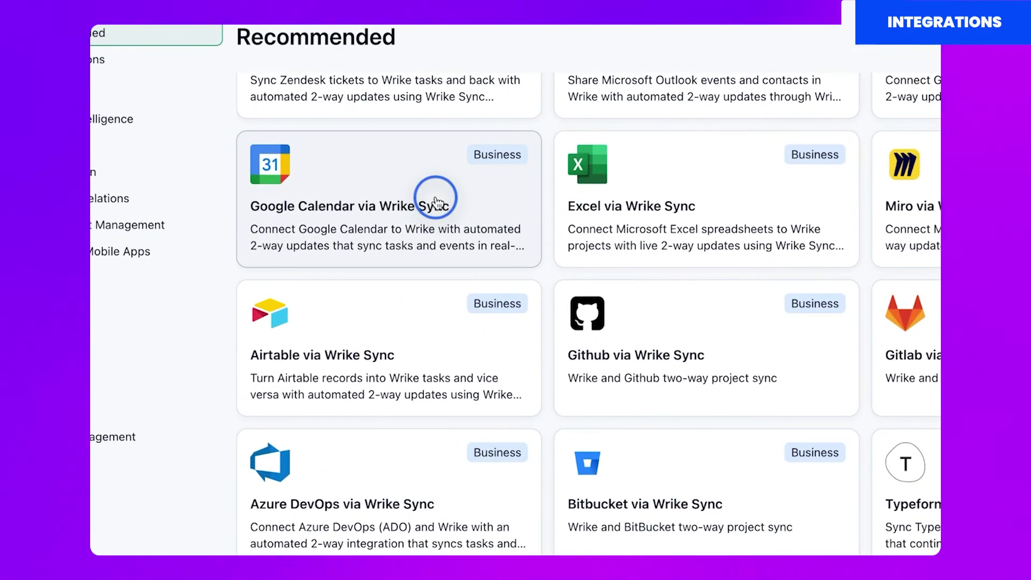